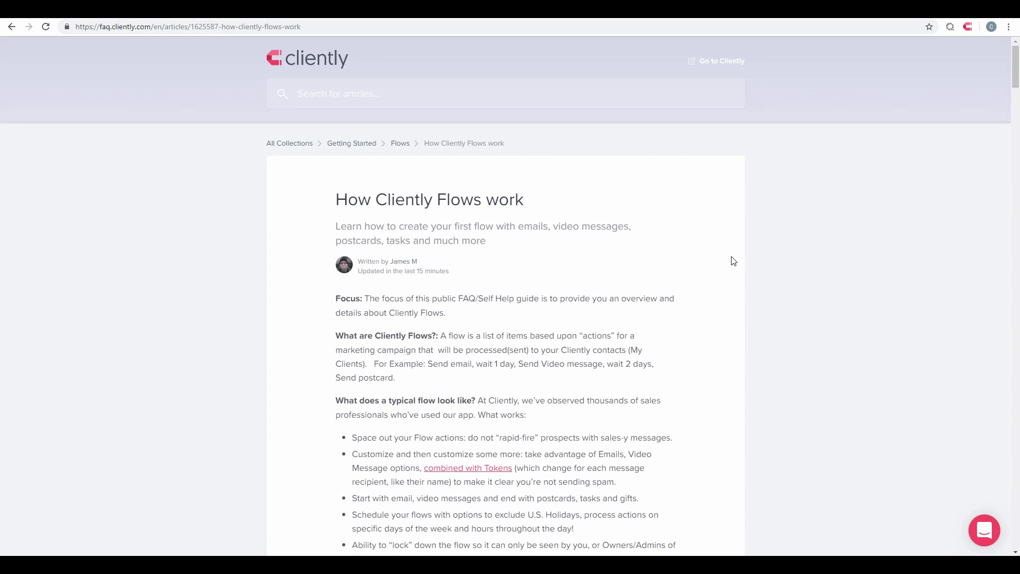
# Scroll the 'How Cliently Flows work' article down to the 'What does a typical flow look like?' bullet list.
pyautogui.scroll(-1, 724, 248)
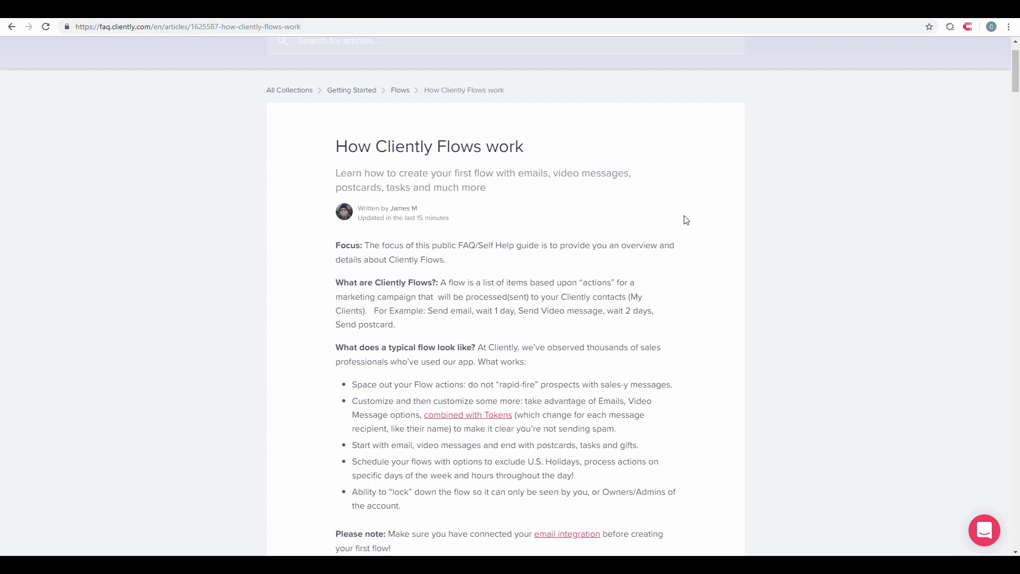
pyautogui.scroll(-1, 689, 218)
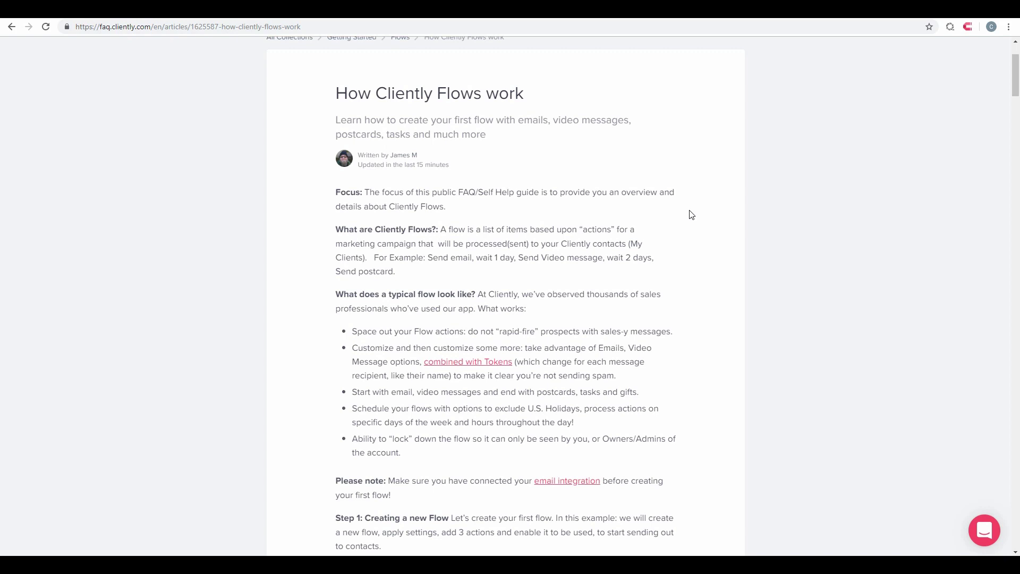
pyautogui.scroll(-1, 687, 215)
# Highlight the flow tips on spacing actions, customizing messages, start/end actions and scheduling days and hours.
pyautogui.click(354, 278)
pyautogui.moveTo(360, 278); pyautogui.dragTo(578, 282)
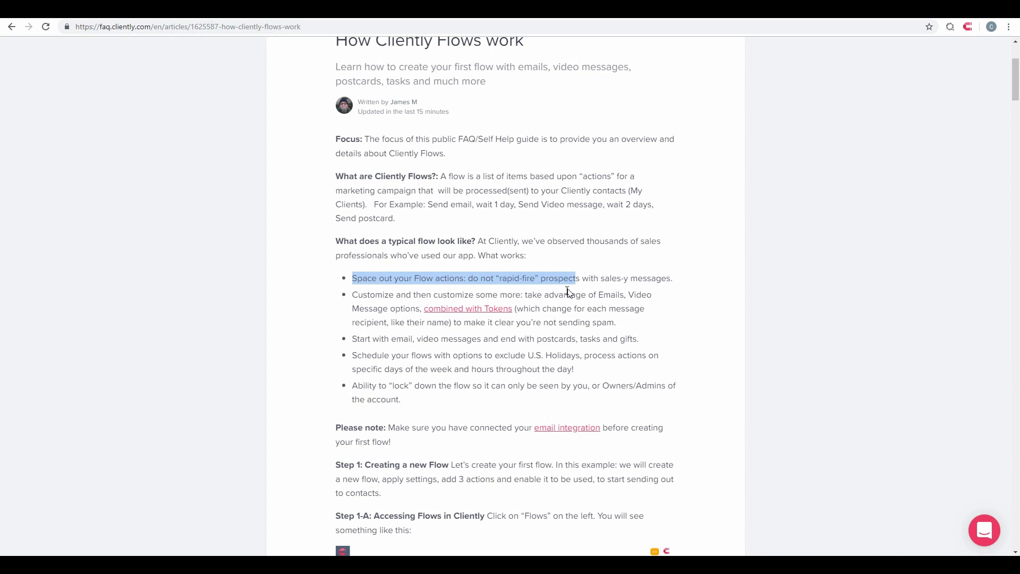
pyautogui.moveTo(365, 297); pyautogui.dragTo(443, 296)
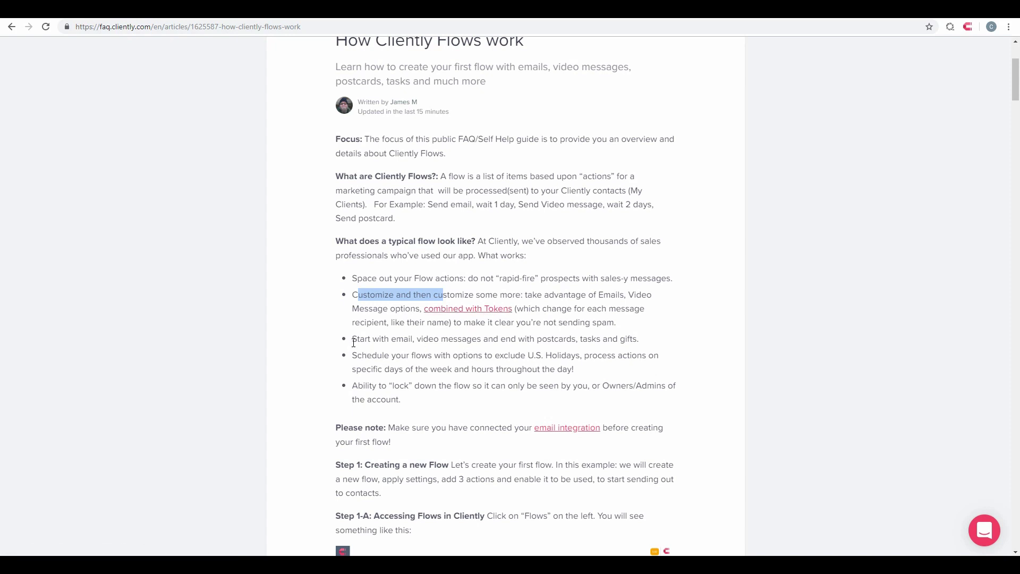
pyautogui.moveTo(352, 339); pyautogui.dragTo(602, 340)
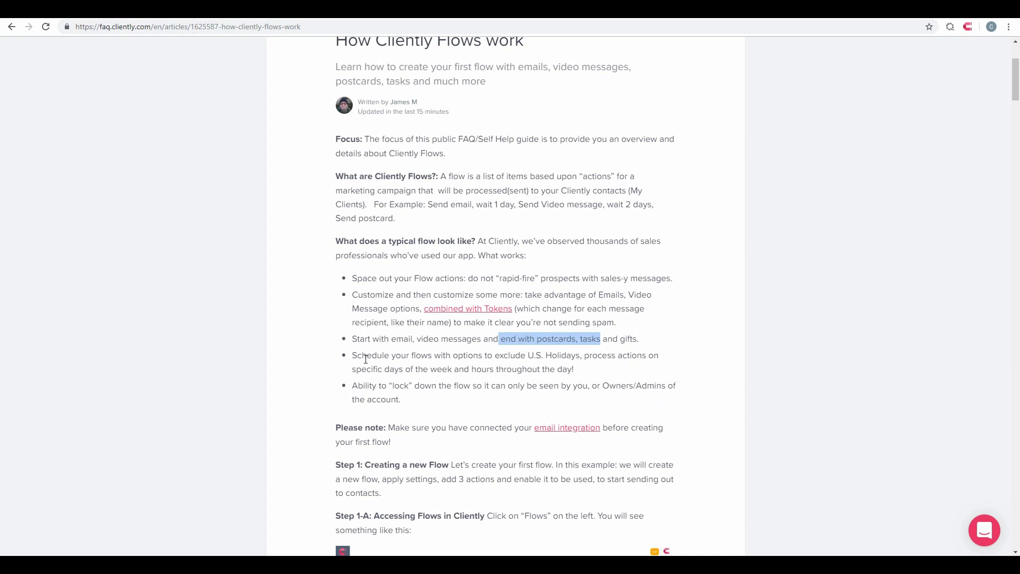
pyautogui.moveTo(366, 360); pyautogui.dragTo(511, 357)
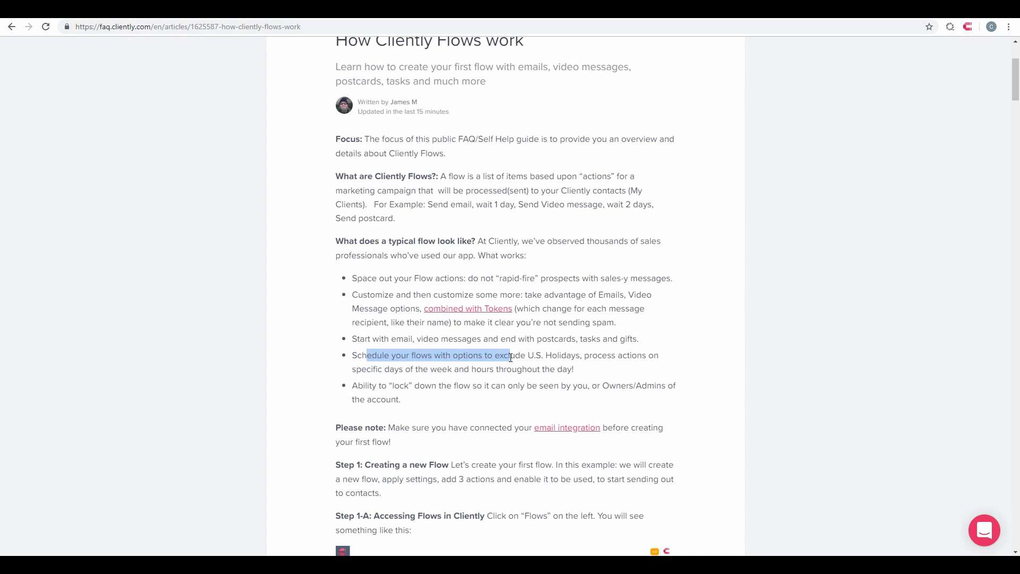
pyautogui.click(608, 362)
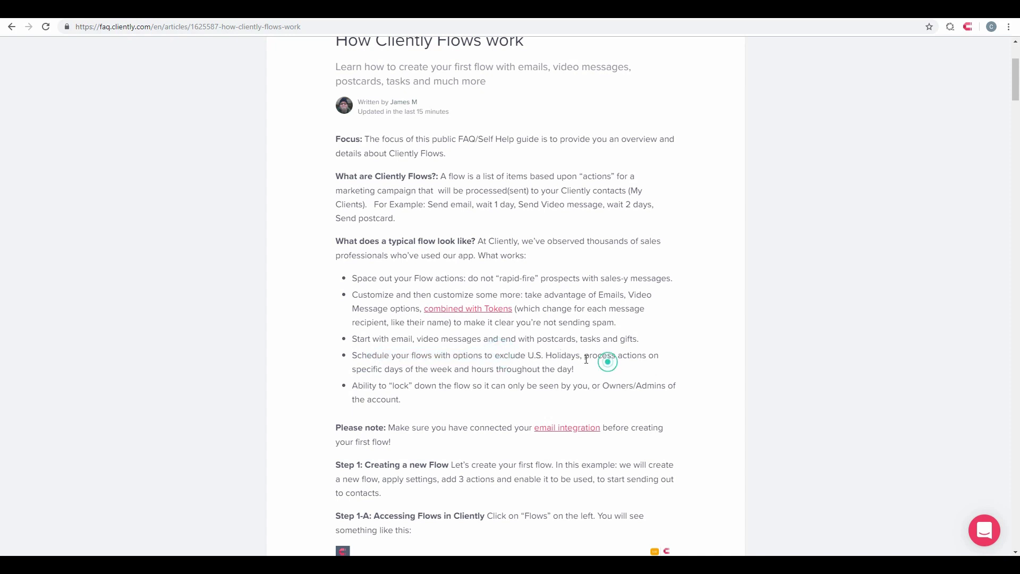
pyautogui.moveTo(352, 367); pyautogui.dragTo(597, 372)
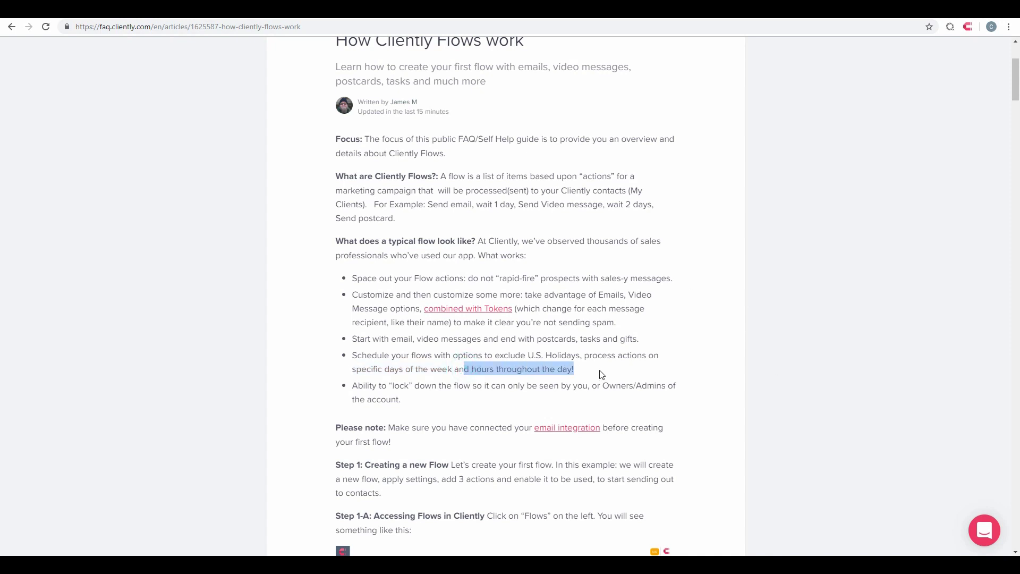
# Highlight the lock-down tip and email-integration note, then reach 'Step 1: Creating a new Flow'.
pyautogui.scroll(-1, 602, 369)
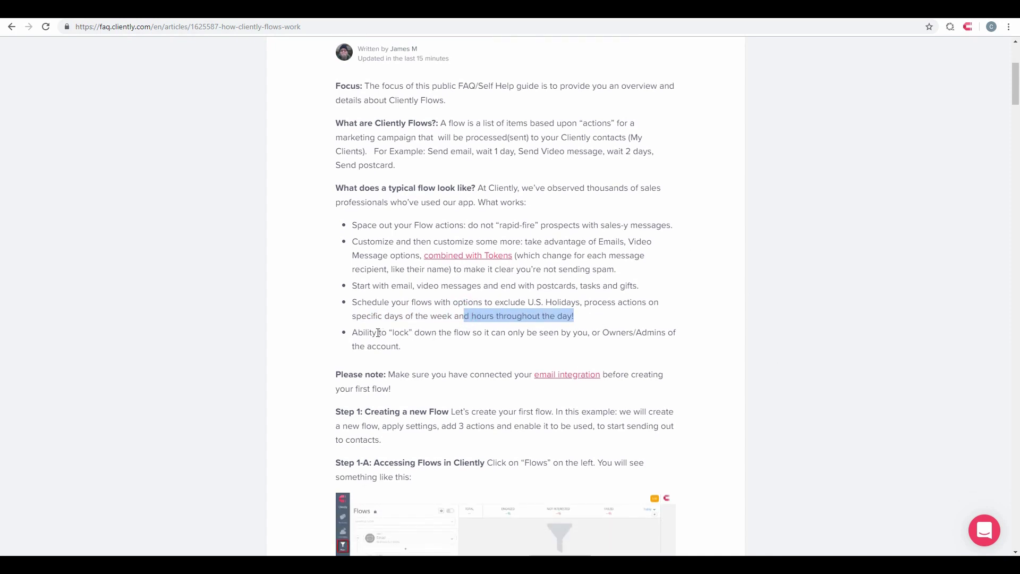
pyautogui.moveTo(377, 333); pyautogui.dragTo(505, 334)
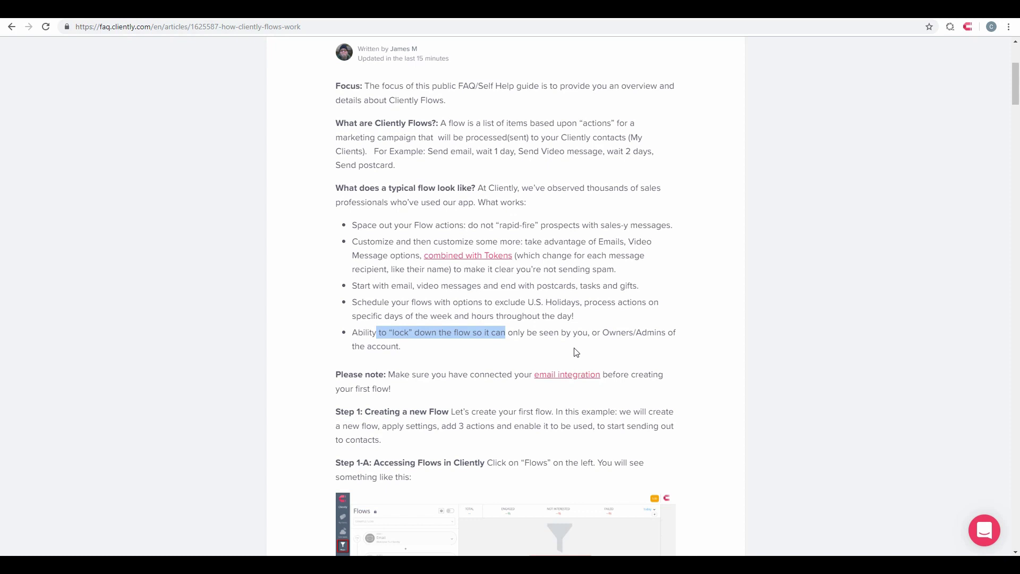
pyautogui.scroll(-1, 556, 346)
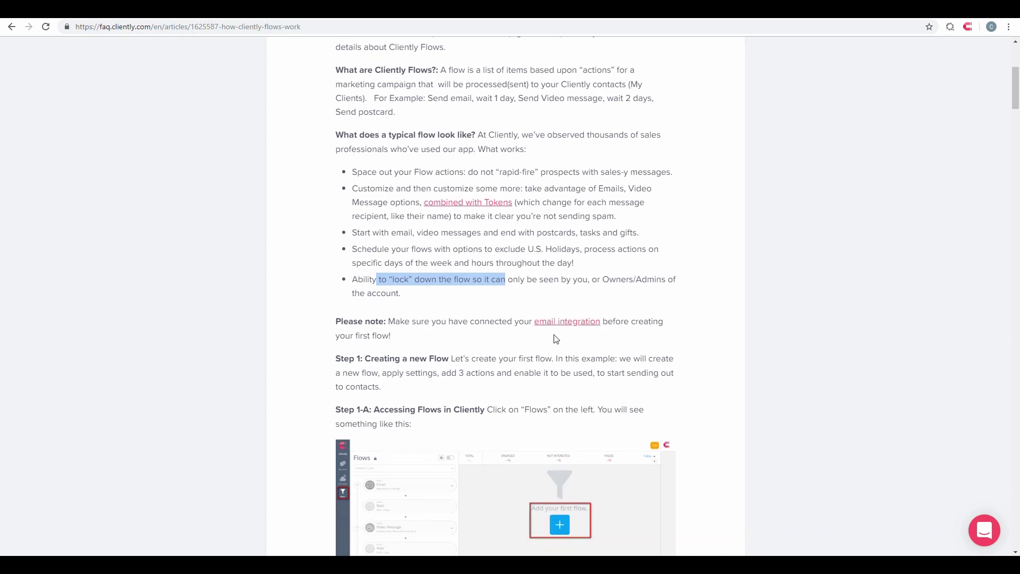
pyautogui.moveTo(390, 322); pyautogui.dragTo(578, 339)
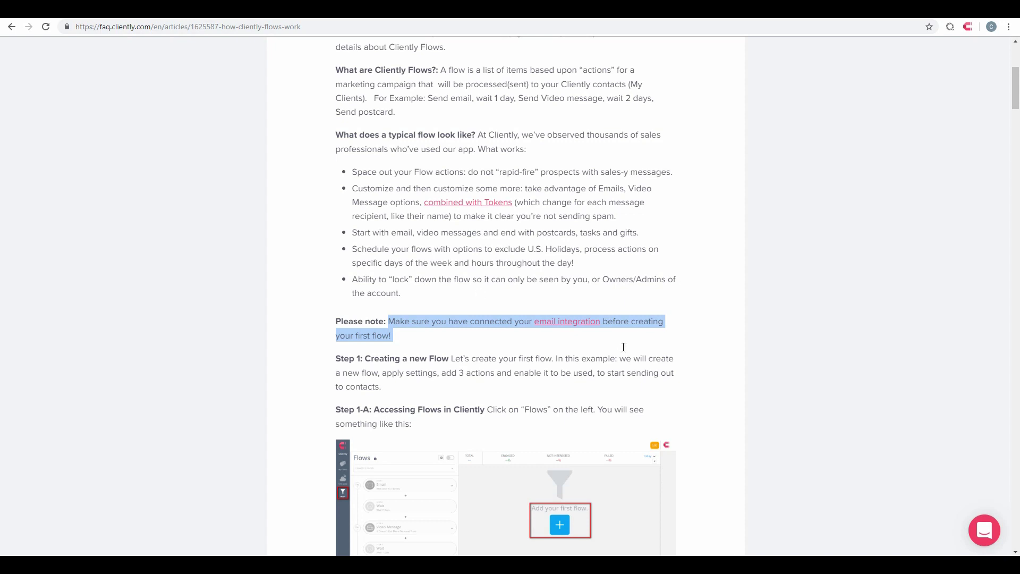
pyautogui.click(668, 329)
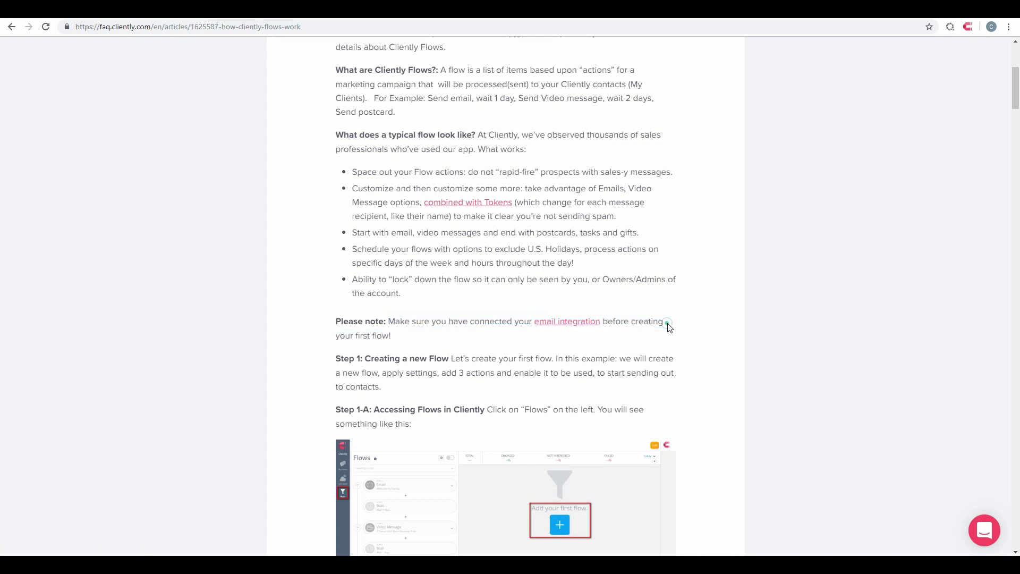
pyautogui.scroll(-3, 681, 314)
# Go to Flows and keep 'Example #1 - Marketing Flow with Phone Call' selected in the flow list.
pyautogui.scroll(1, 683, 315)
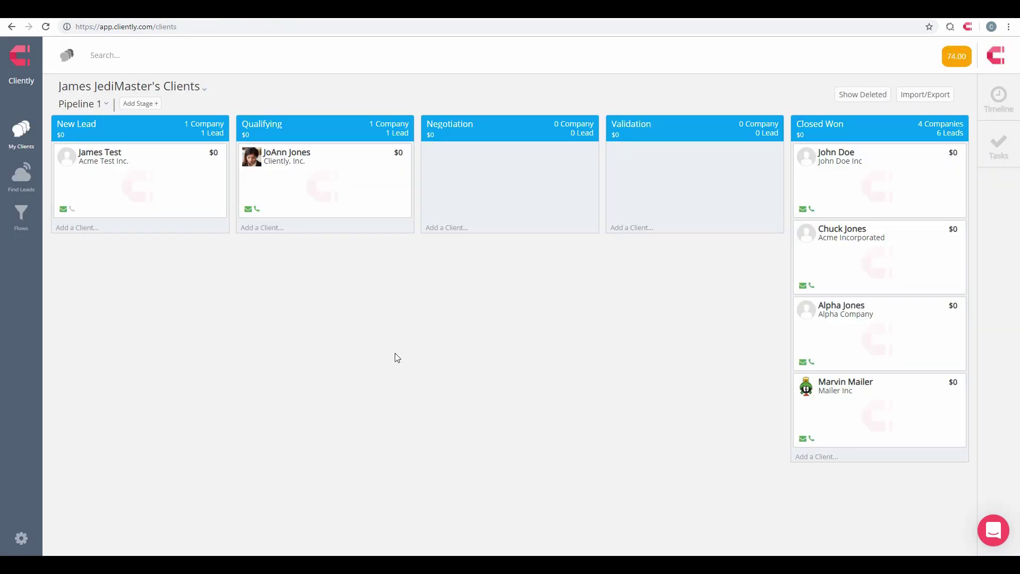
pyautogui.click(21, 218)
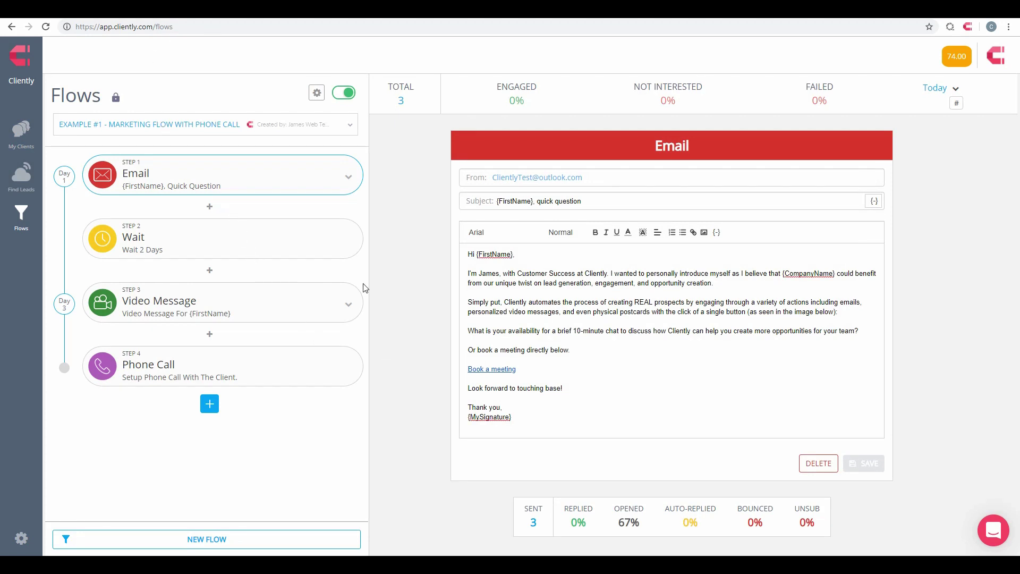
pyautogui.click(153, 126)
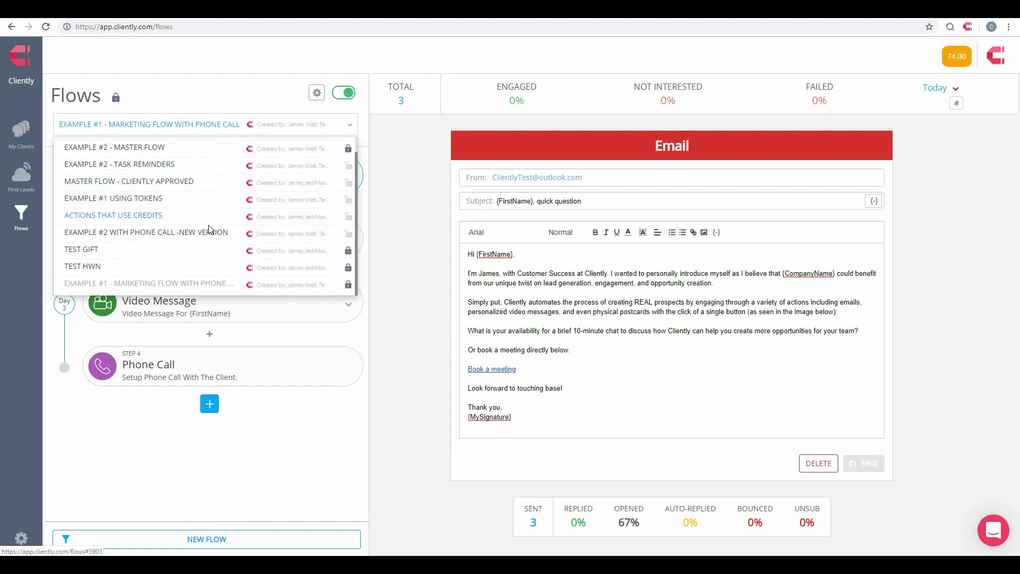
pyautogui.click(164, 90)
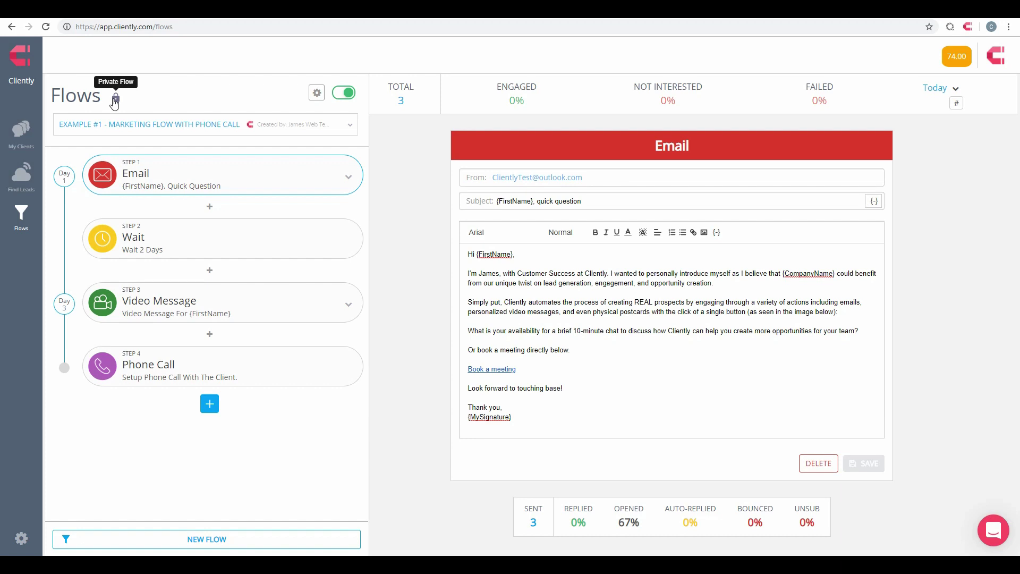
pyautogui.click(316, 93)
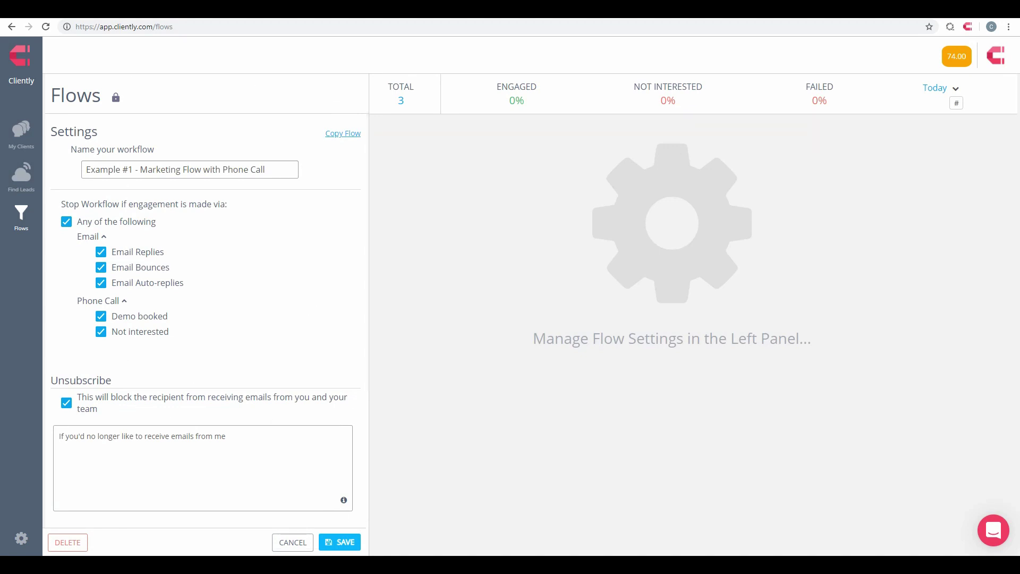
pyautogui.click(296, 542)
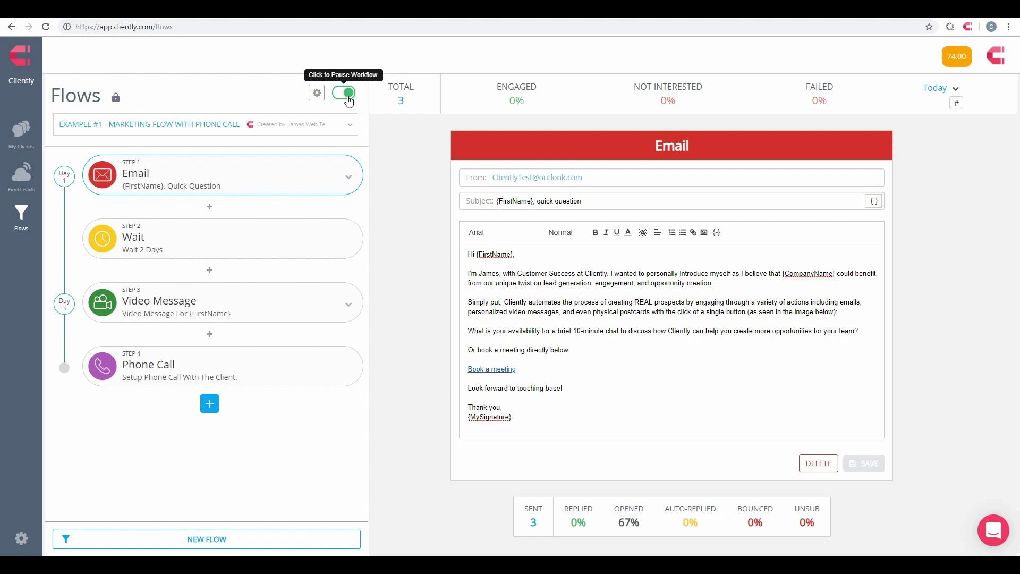
# Create new flow 'Flow 11' set to stop on any listed email or phone-call engagement.
pyautogui.click(205, 538)
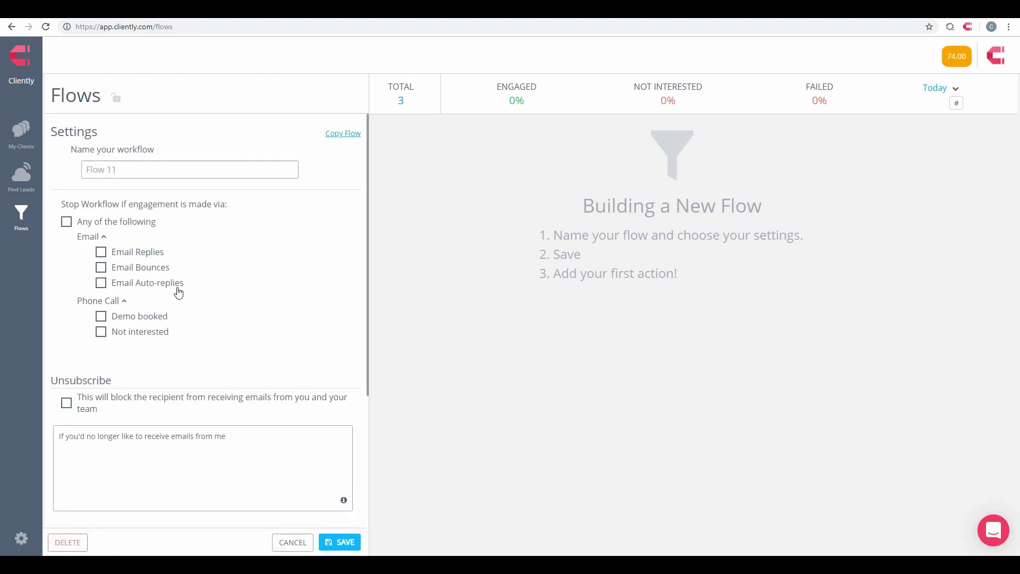
pyautogui.click(127, 166)
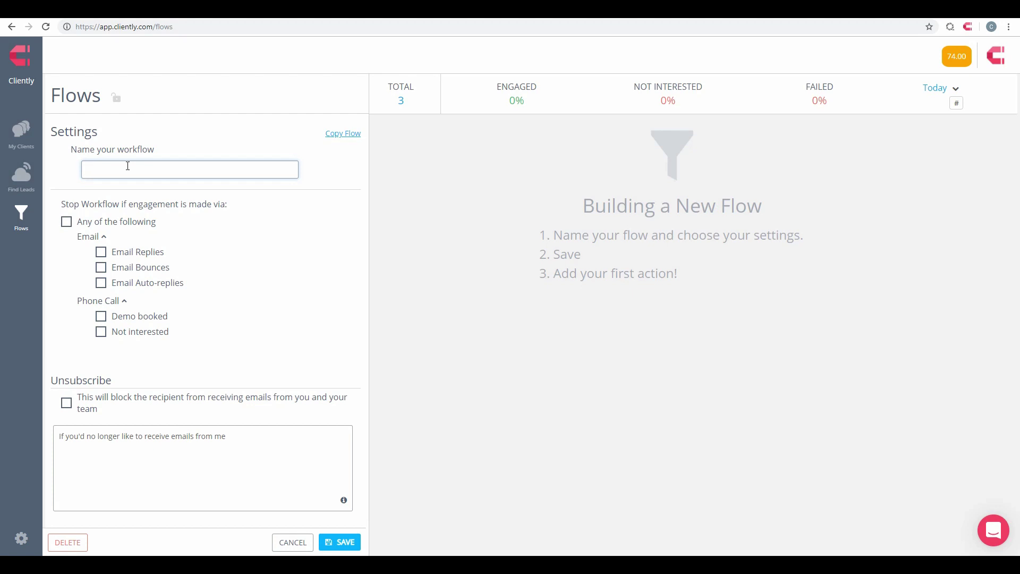
pyautogui.moveTo(60, 204); pyautogui.dragTo(189, 204)
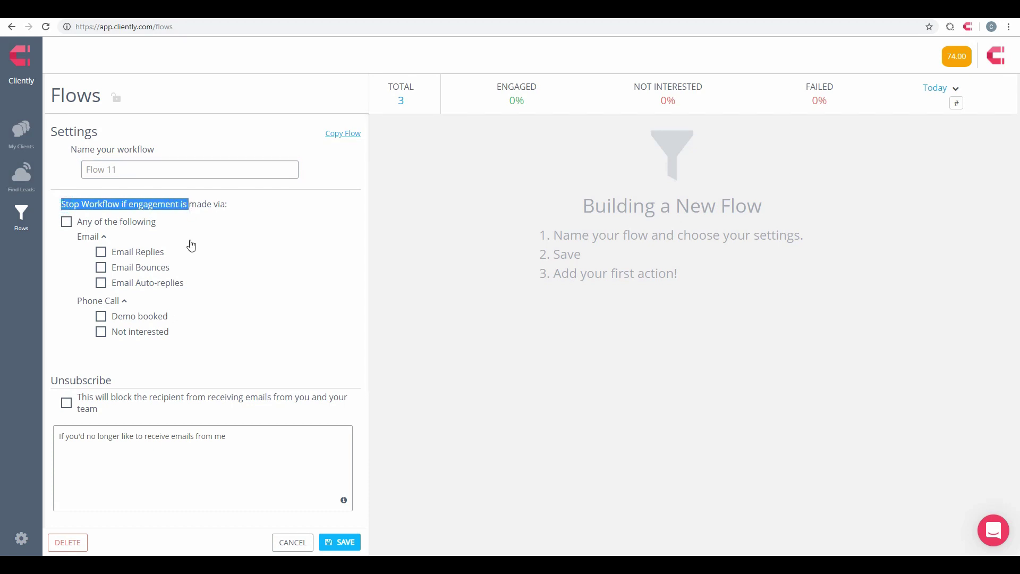
pyautogui.click(119, 227)
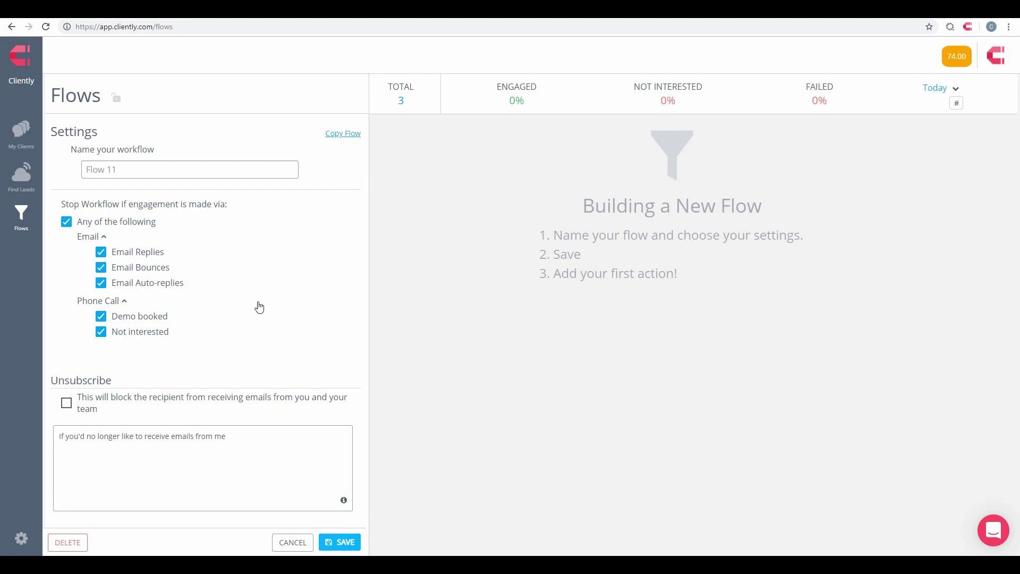
pyautogui.moveTo(76, 301); pyautogui.dragTo(123, 306)
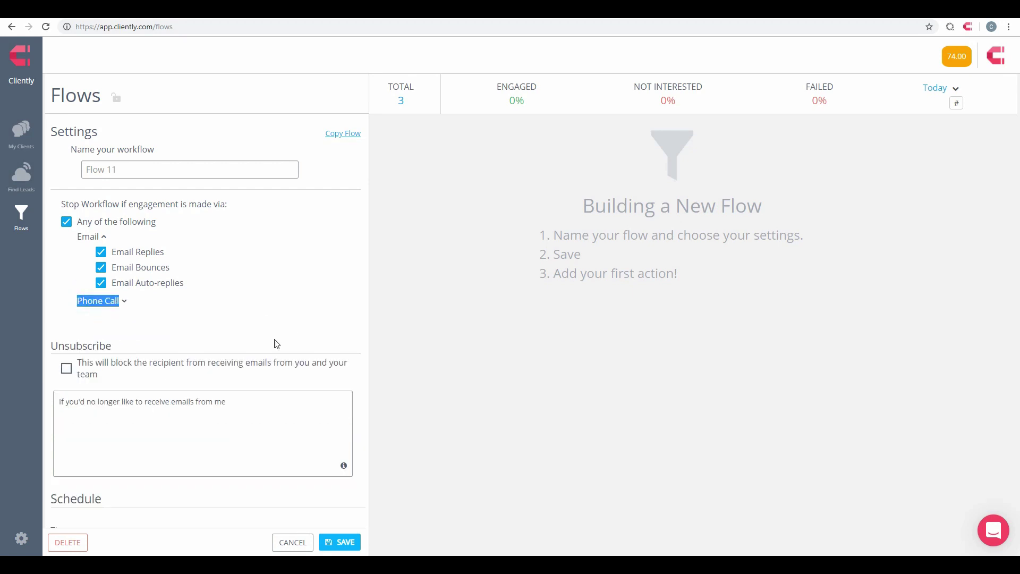
pyautogui.click(120, 303)
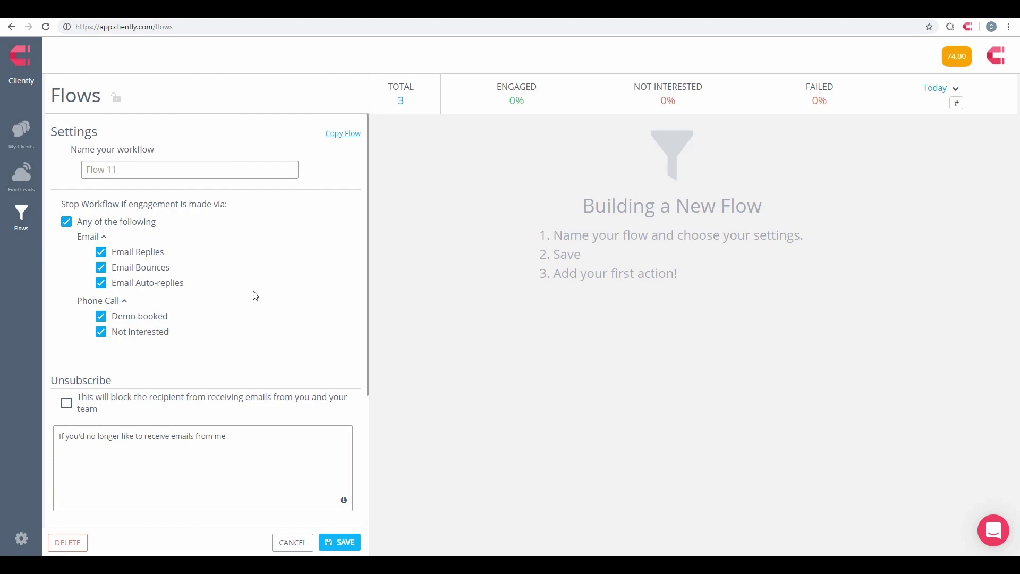
pyautogui.scroll(-2, 213, 297)
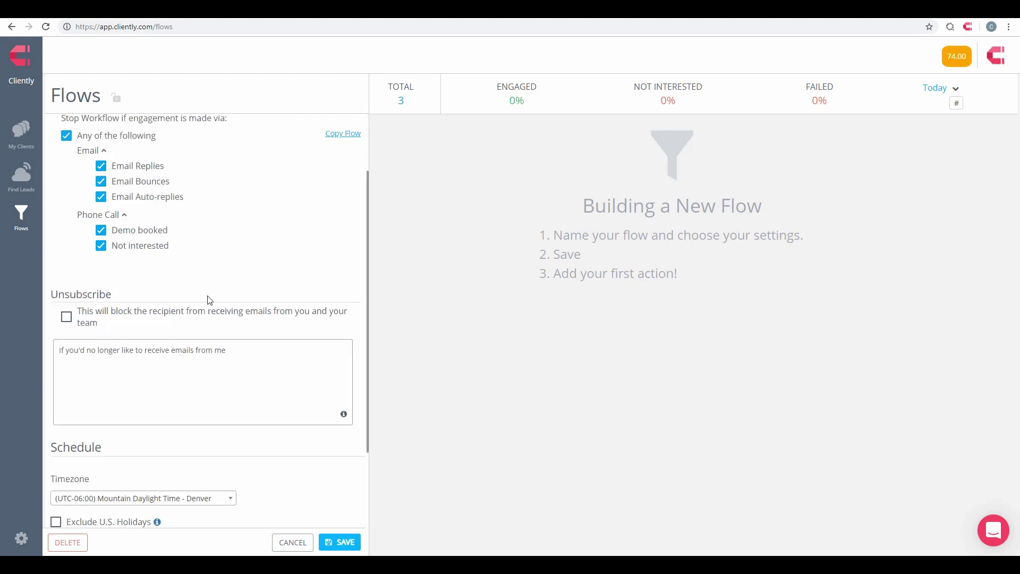
pyautogui.click(67, 318)
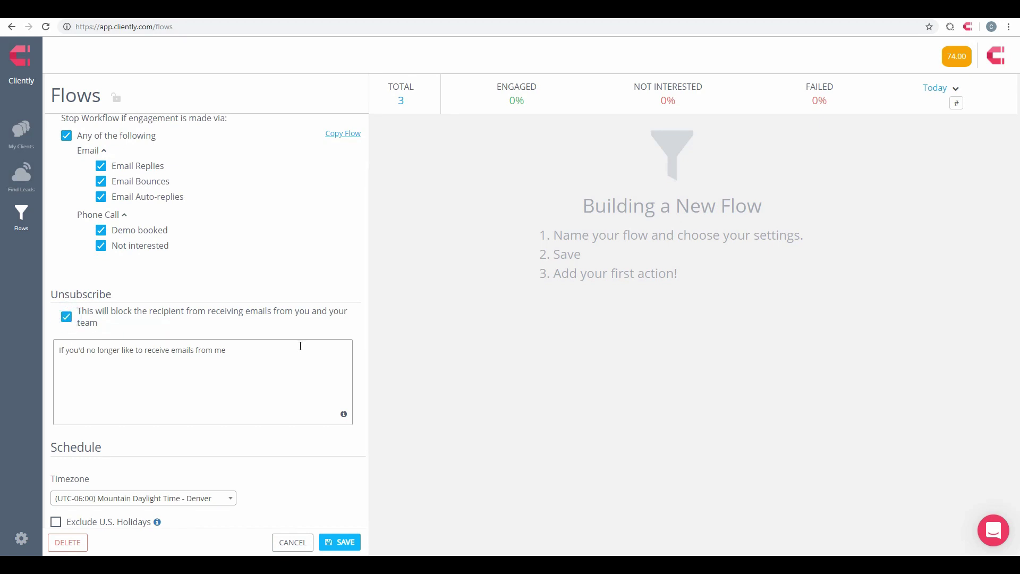
pyautogui.doubleClick(54, 295)
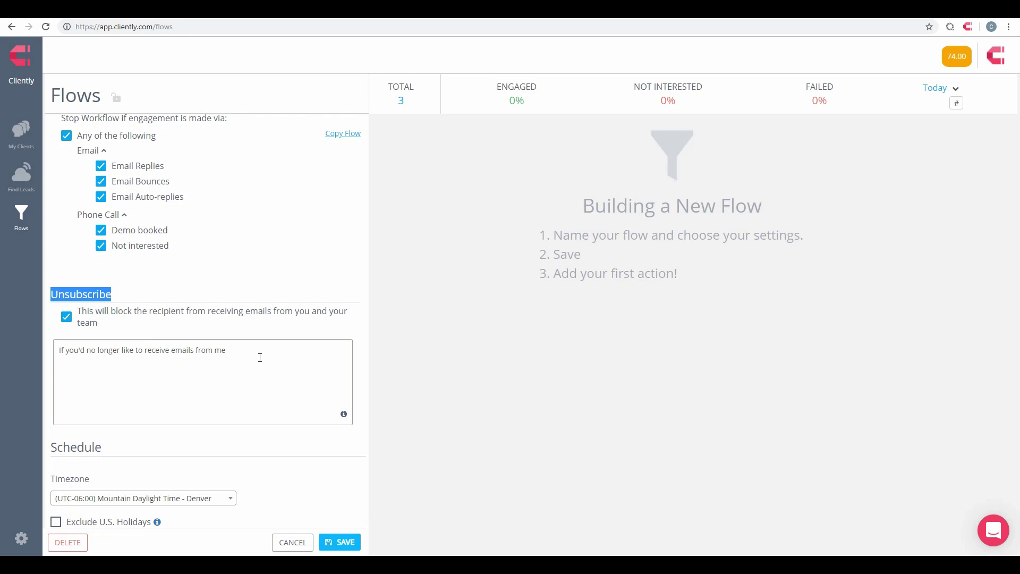
pyautogui.scroll(-3, 259, 357)
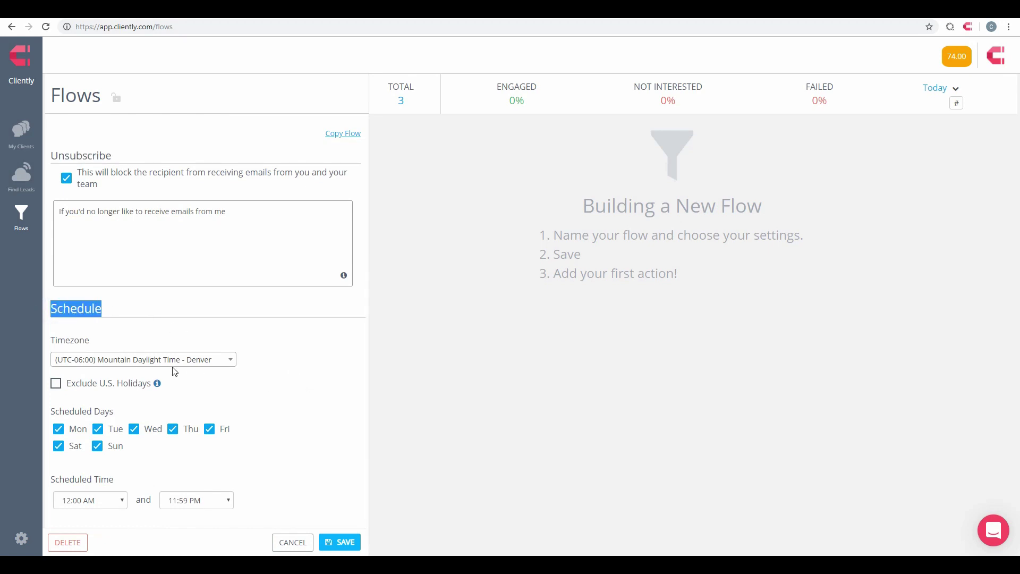
# Exclude U.S. holidays and untick Sat and Sun so the flow runs weekdays only.
pyautogui.click(54, 390)
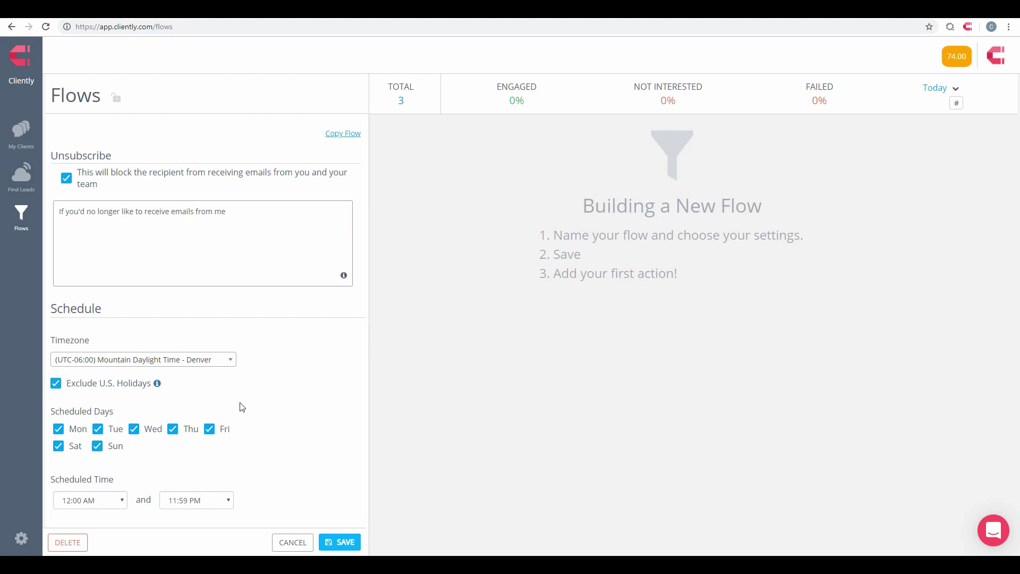
pyautogui.tripleClick(53, 411)
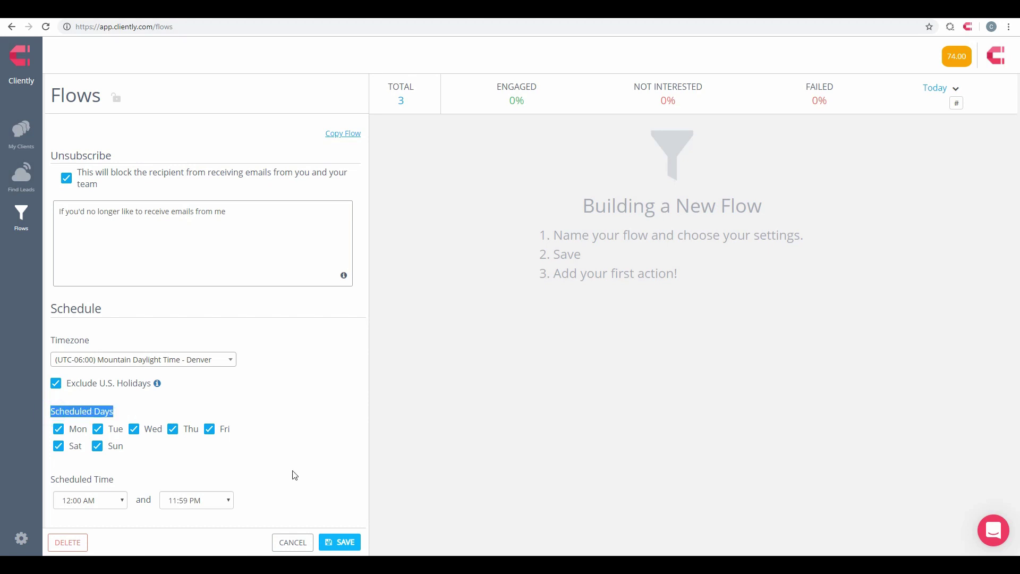
pyautogui.click(58, 446)
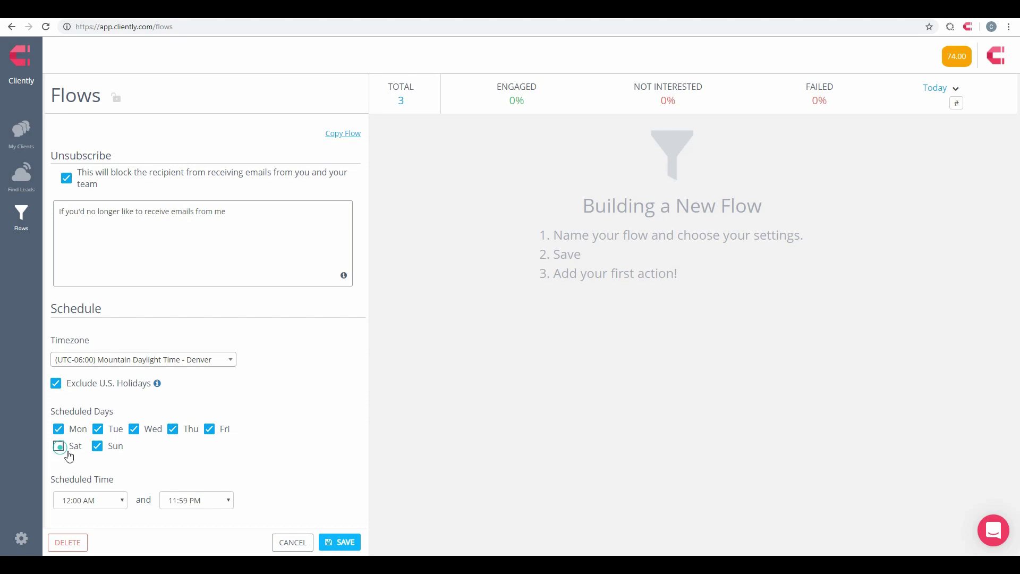
pyautogui.click(98, 449)
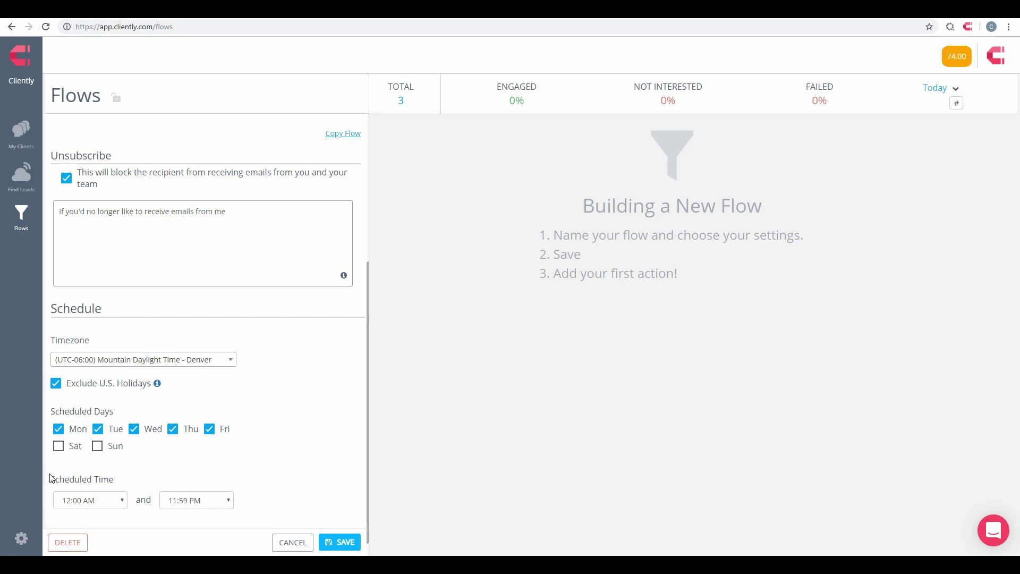
# Set the flow's scheduled time to run from 5:00 AM to 9:00 AM.
pyautogui.moveTo(52, 478); pyautogui.dragTo(198, 482)
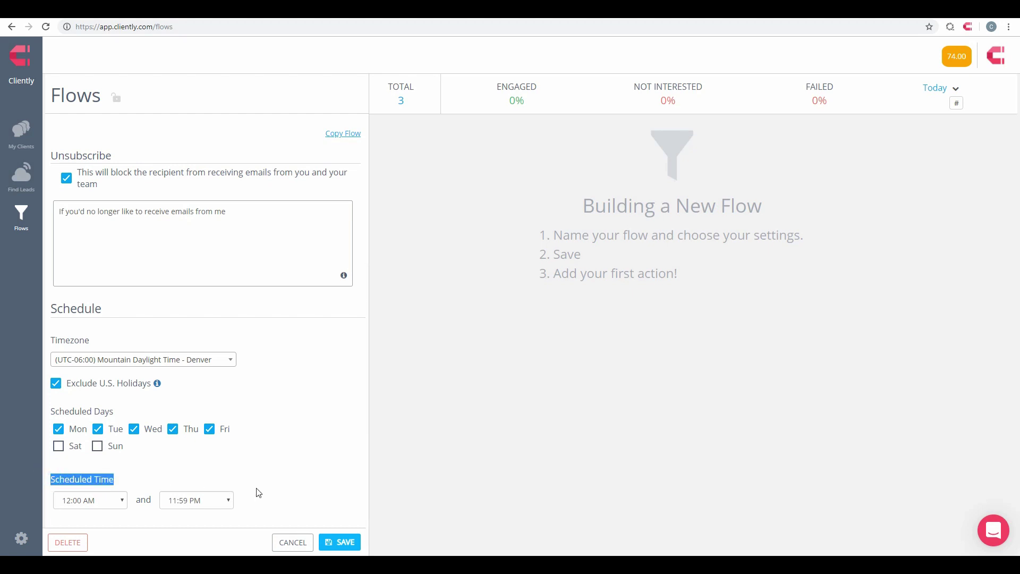
pyautogui.click(117, 501)
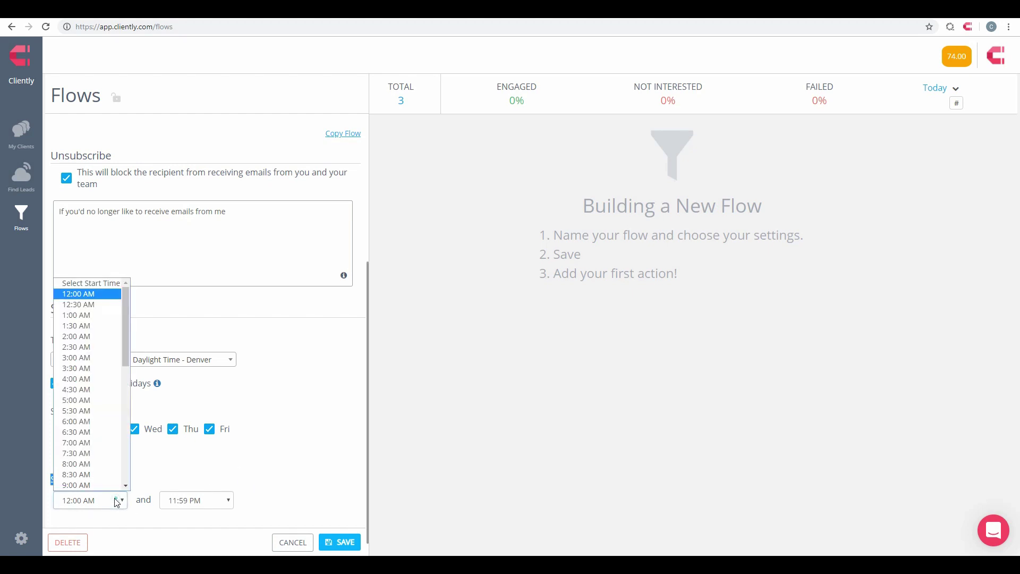
pyautogui.click(91, 403)
pyautogui.click(226, 503)
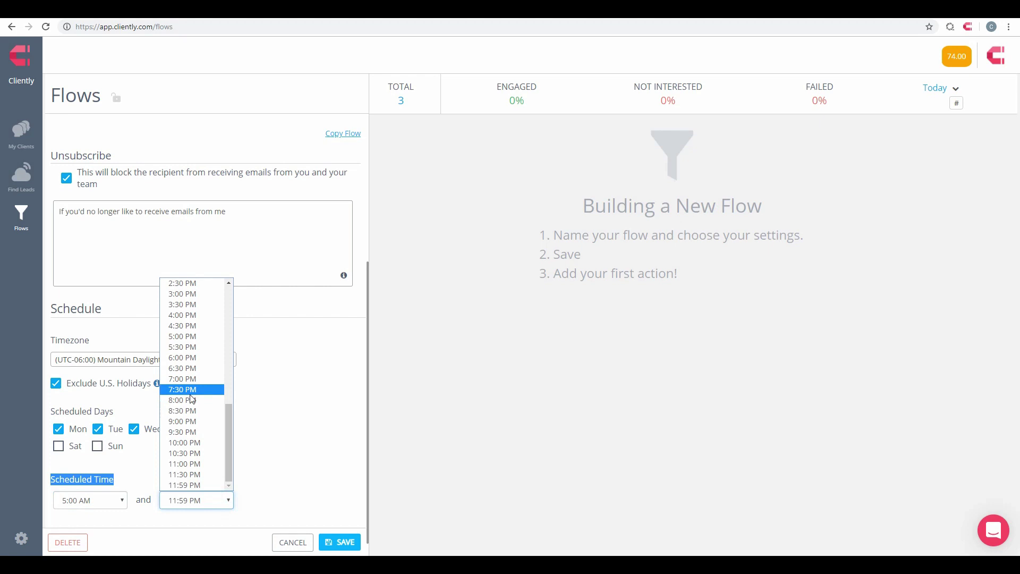
pyautogui.scroll(6, 192, 409)
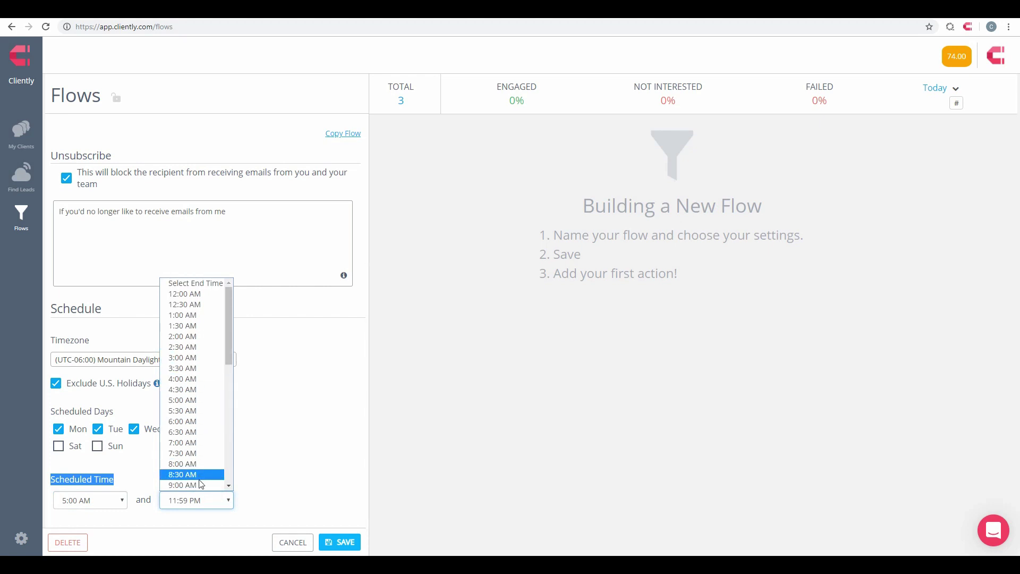
pyautogui.click(201, 485)
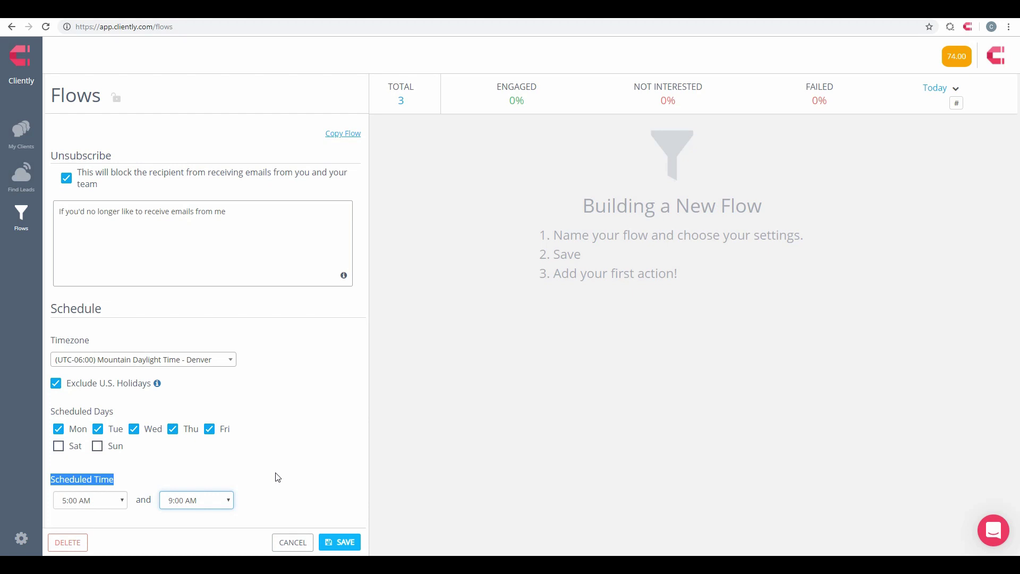
pyautogui.scroll(5, 288, 463)
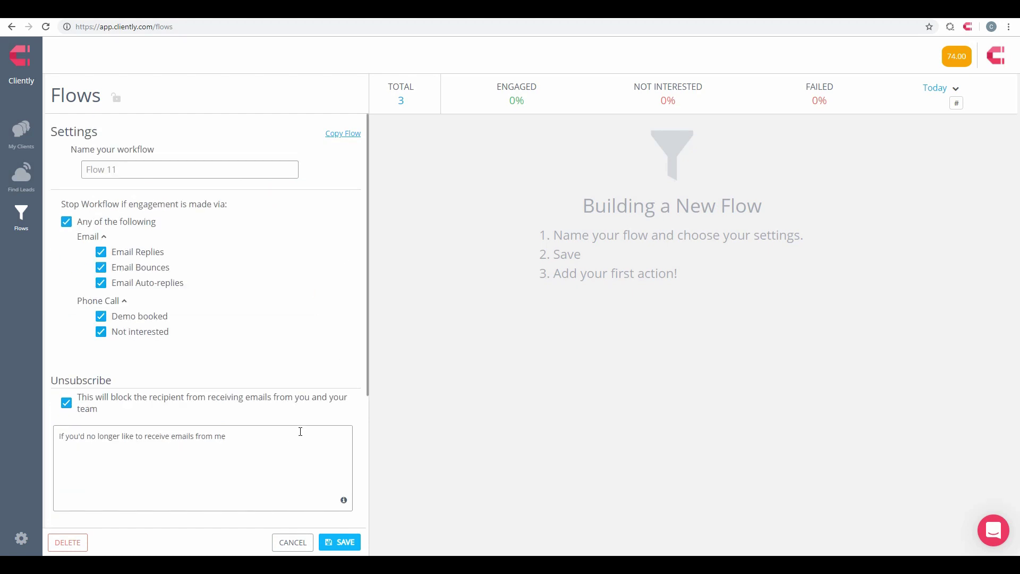
# Discard the new flow, view Example #1's Step 1 email, and begin adding an action after Step 4.
pyautogui.scroll(-4, 301, 431)
pyautogui.click(296, 540)
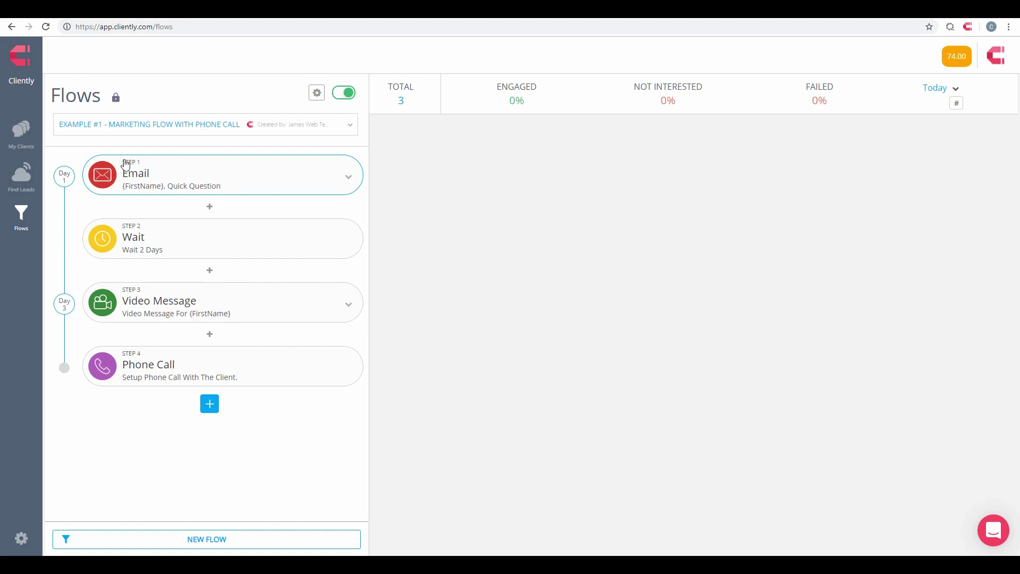
pyautogui.click(209, 173)
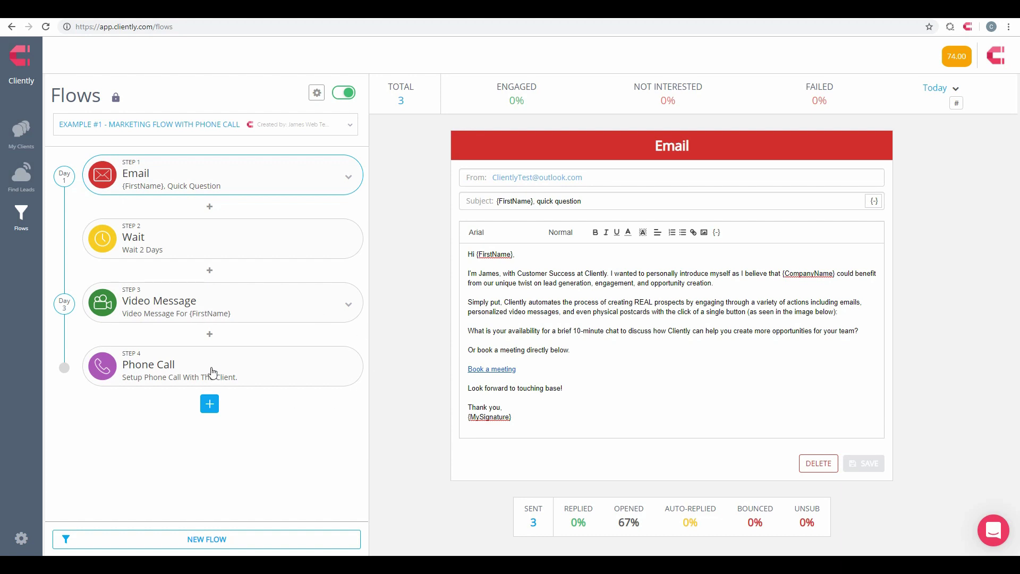
pyautogui.click(211, 406)
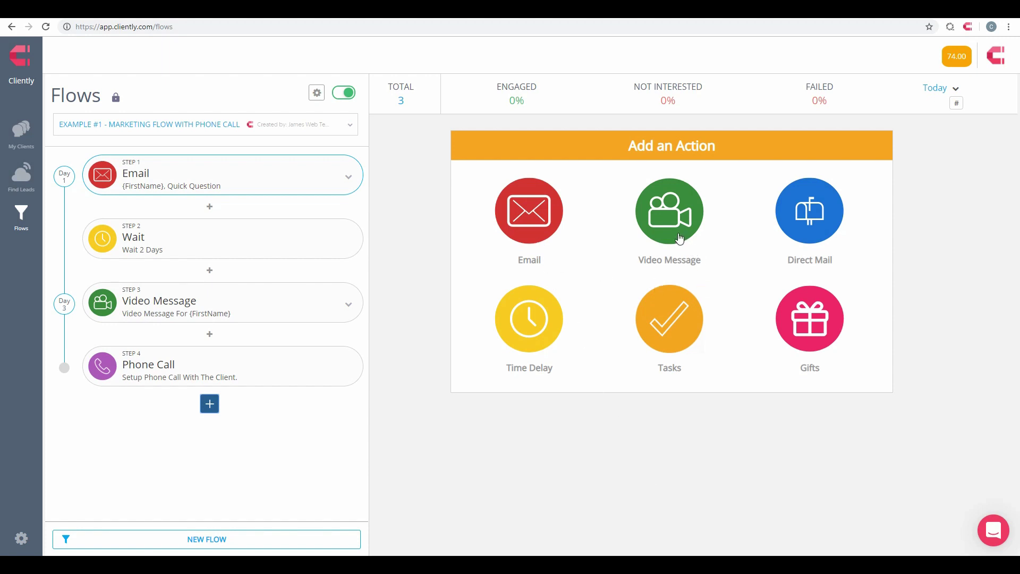
pyautogui.click(818, 206)
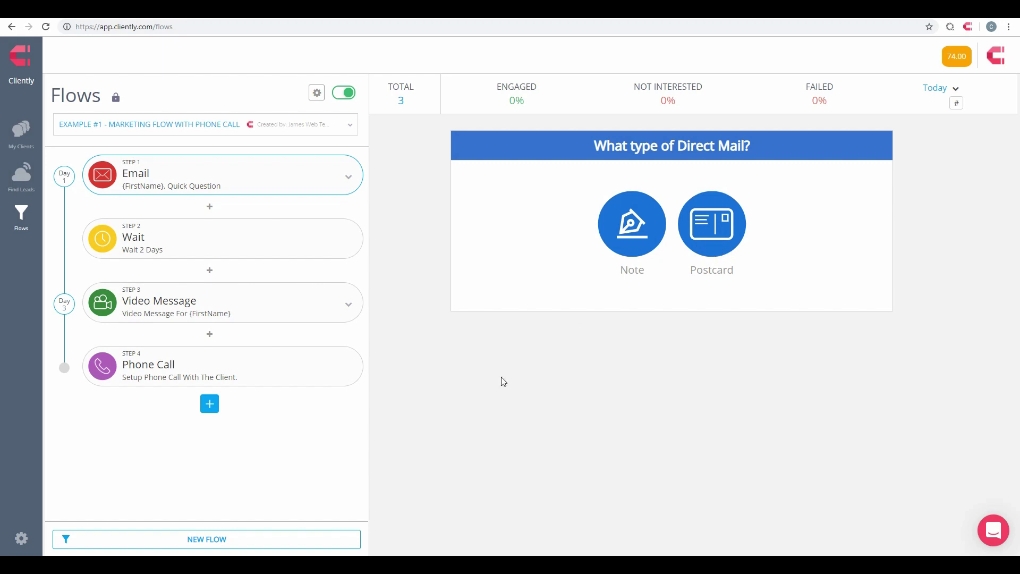
pyautogui.click(210, 404)
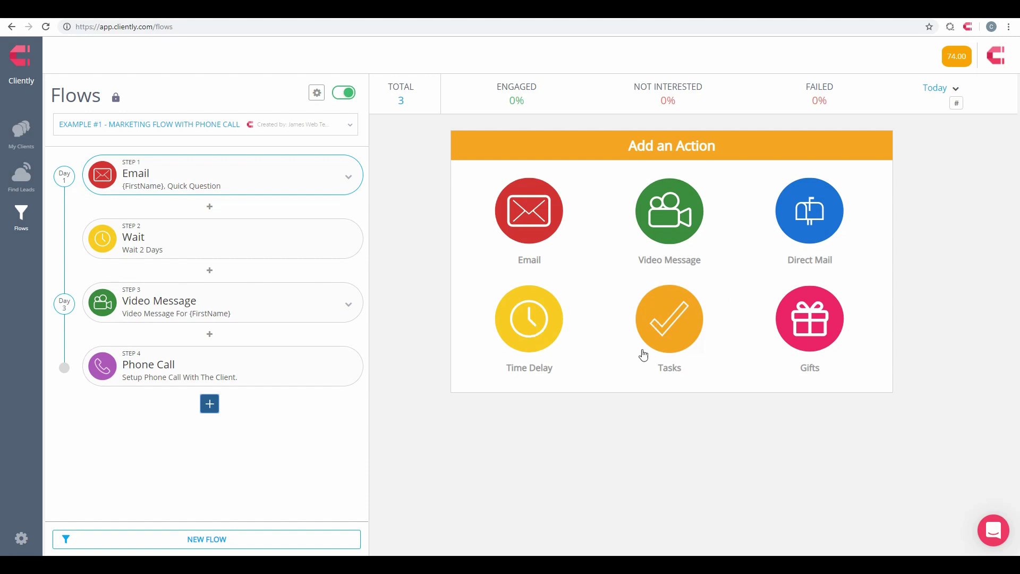
pyautogui.click(683, 334)
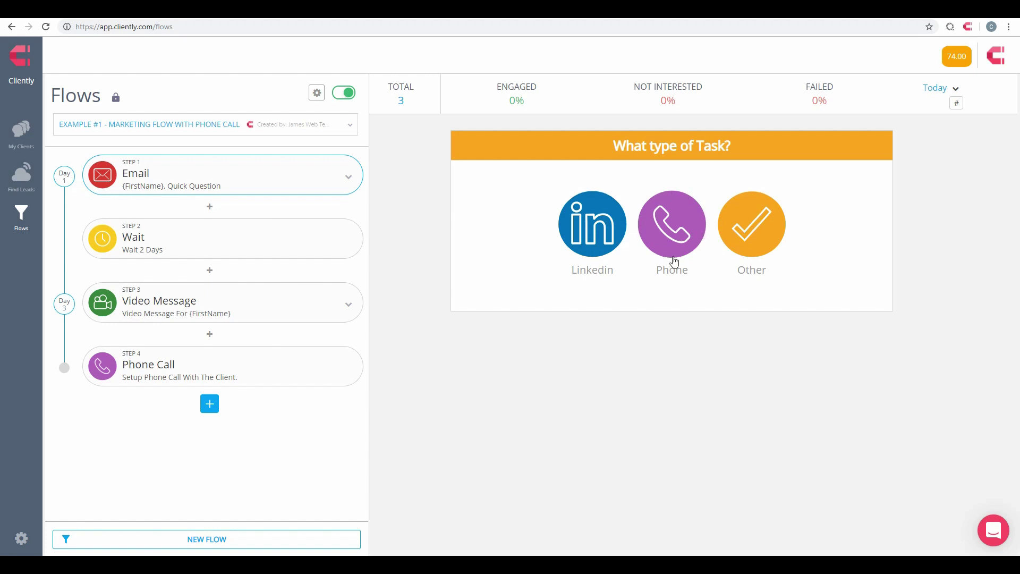
pyautogui.click(210, 405)
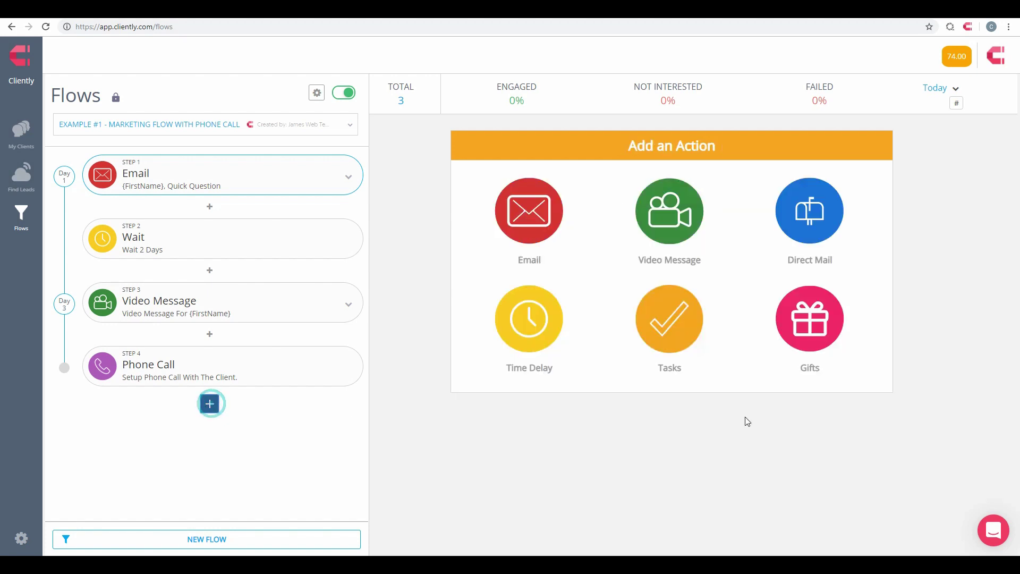
pyautogui.click(831, 341)
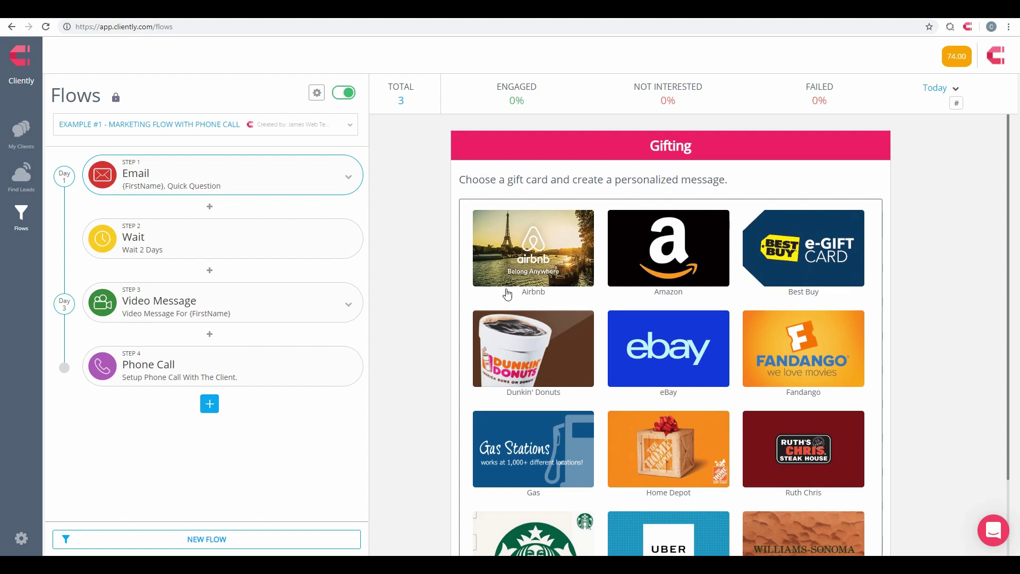
pyautogui.click(210, 404)
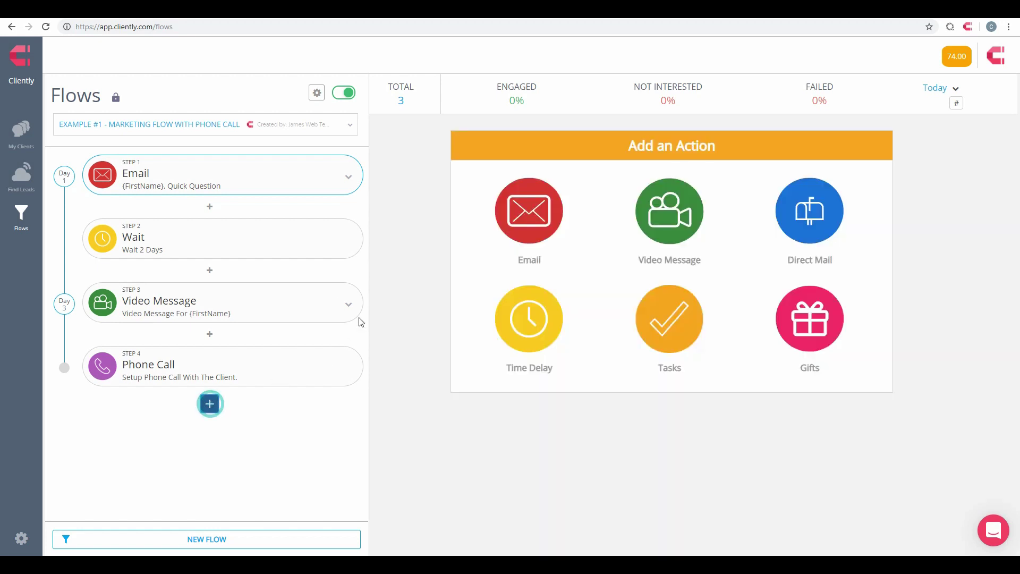
# Open the Step 1 email and browse its font, text size and colour options without changing anything.
pyautogui.click(233, 177)
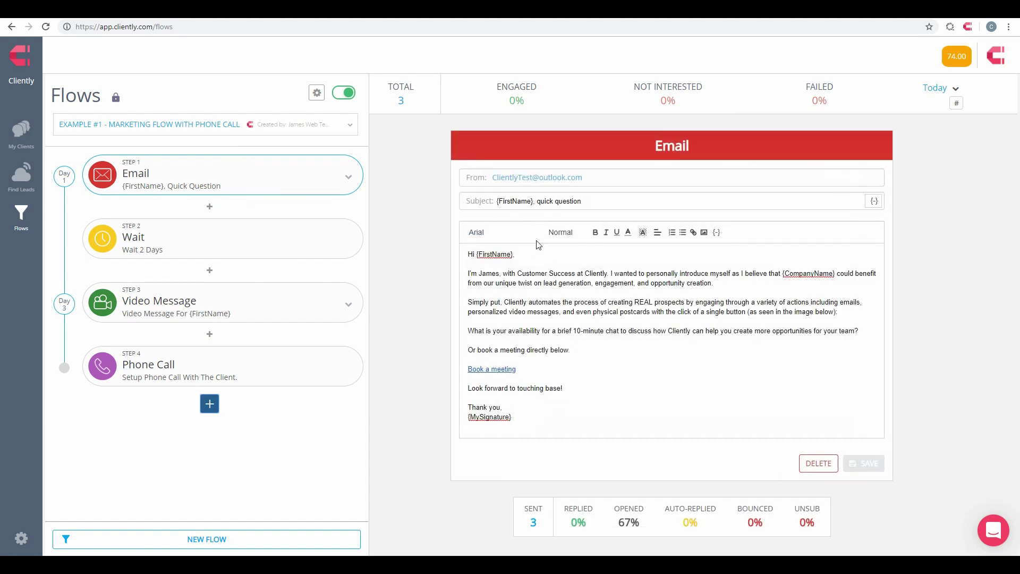
pyautogui.tripleClick(471, 204)
pyautogui.click(567, 312)
pyautogui.click(494, 233)
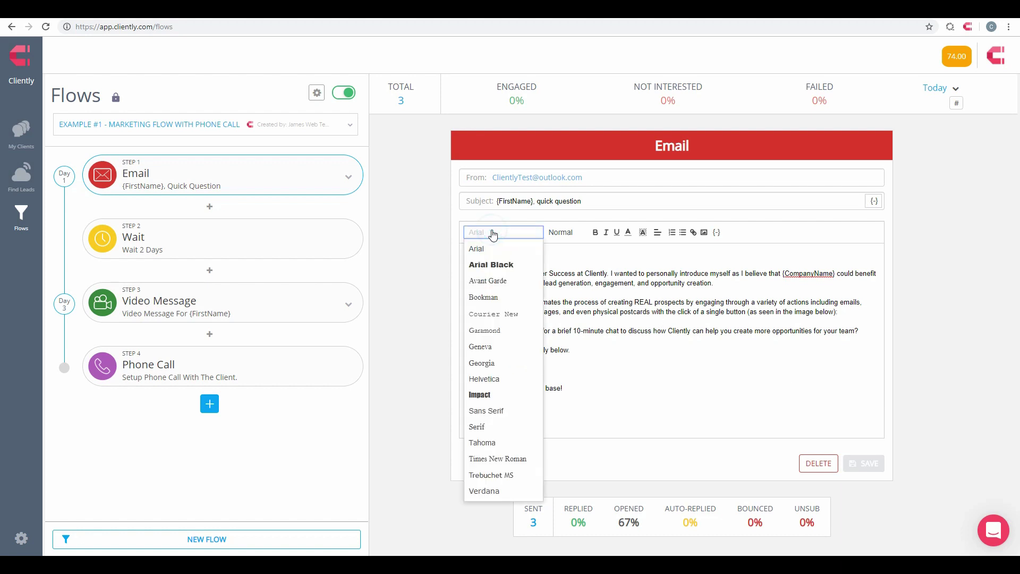
pyautogui.click(561, 232)
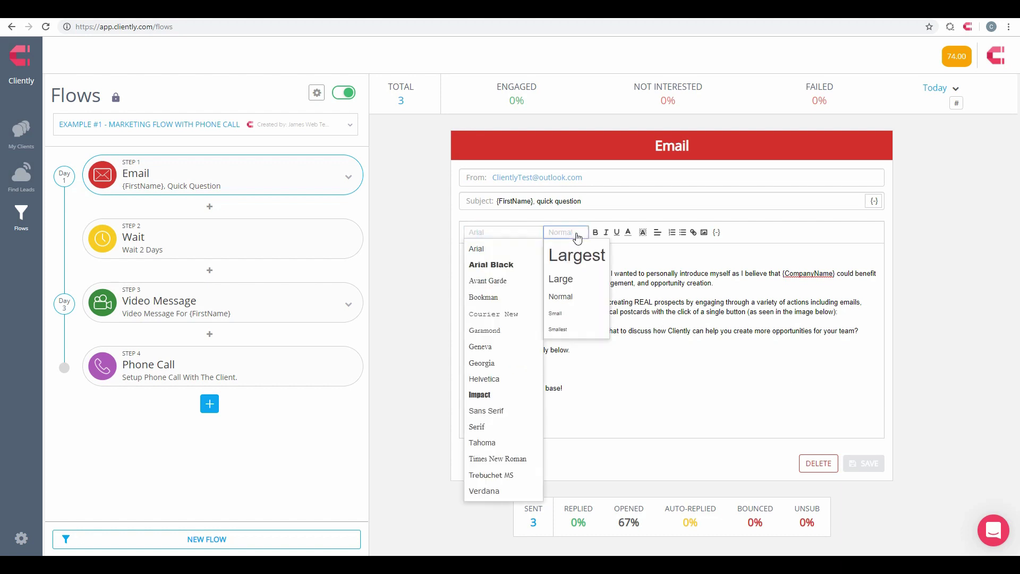
pyautogui.click(675, 272)
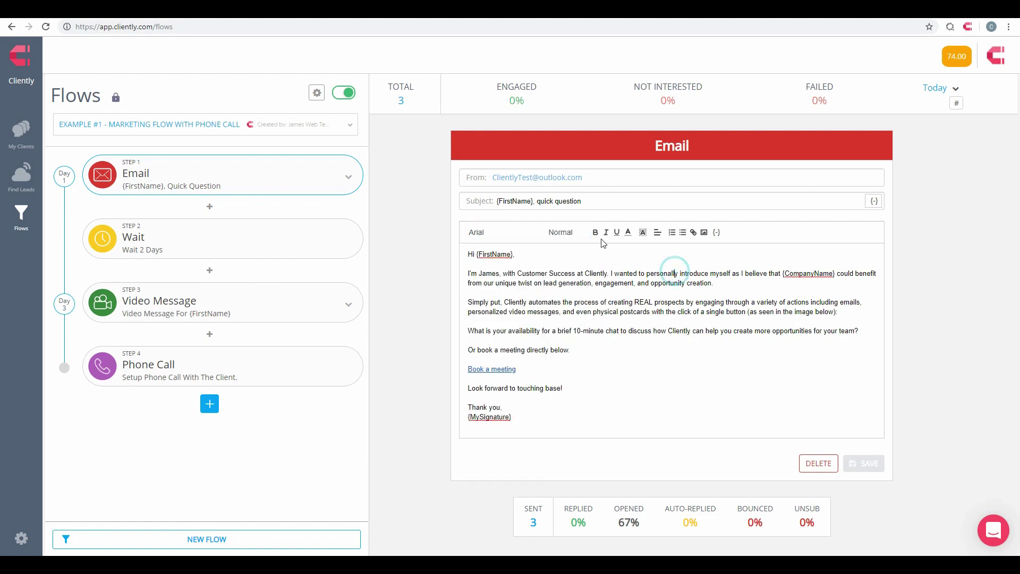
pyautogui.click(629, 237)
pyautogui.click(718, 250)
# Inspect the Book a meeting link, image insert and subject, then open the Step 3 Video Message.
pyautogui.click(500, 369)
pyautogui.click(628, 323)
pyautogui.click(705, 234)
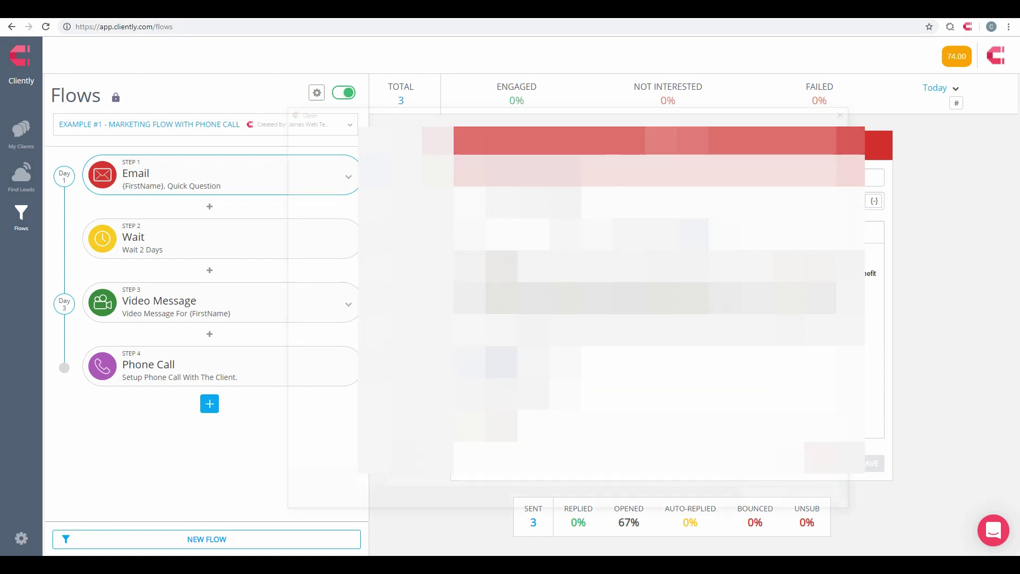
pyautogui.click(828, 504)
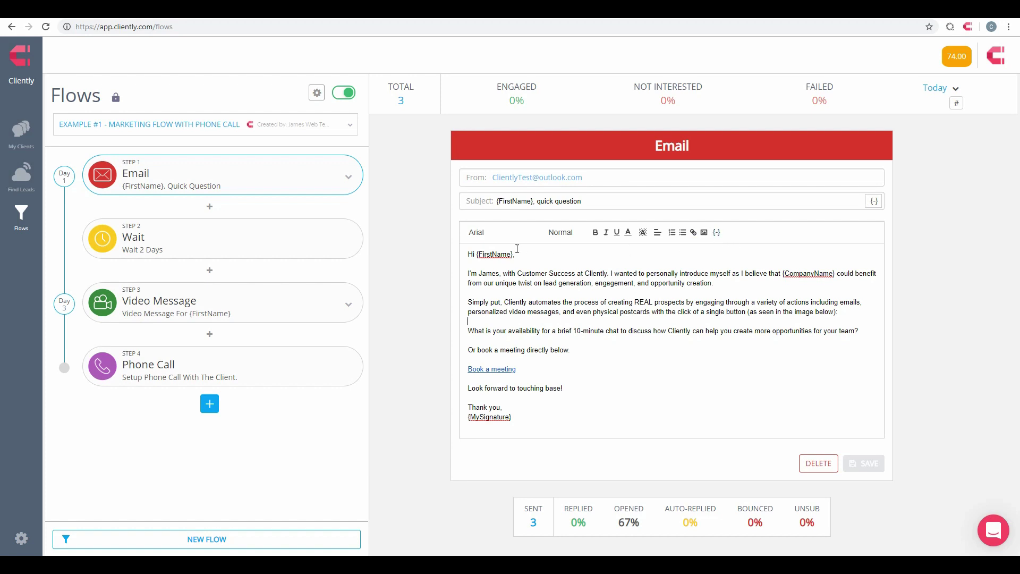
pyautogui.moveTo(513, 254); pyautogui.dragTo(477, 254)
pyautogui.tripleClick(598, 200)
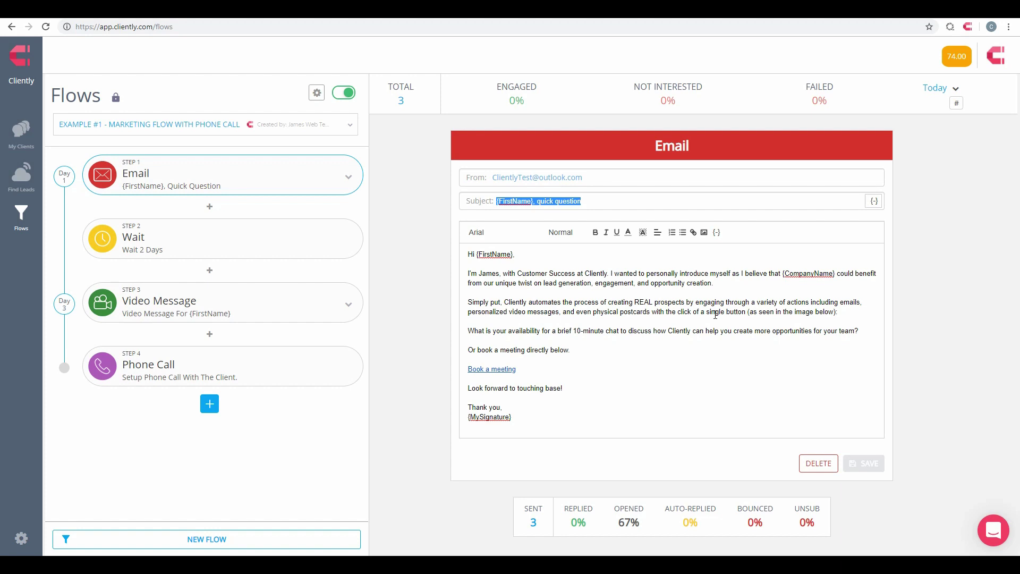
pyautogui.click(212, 305)
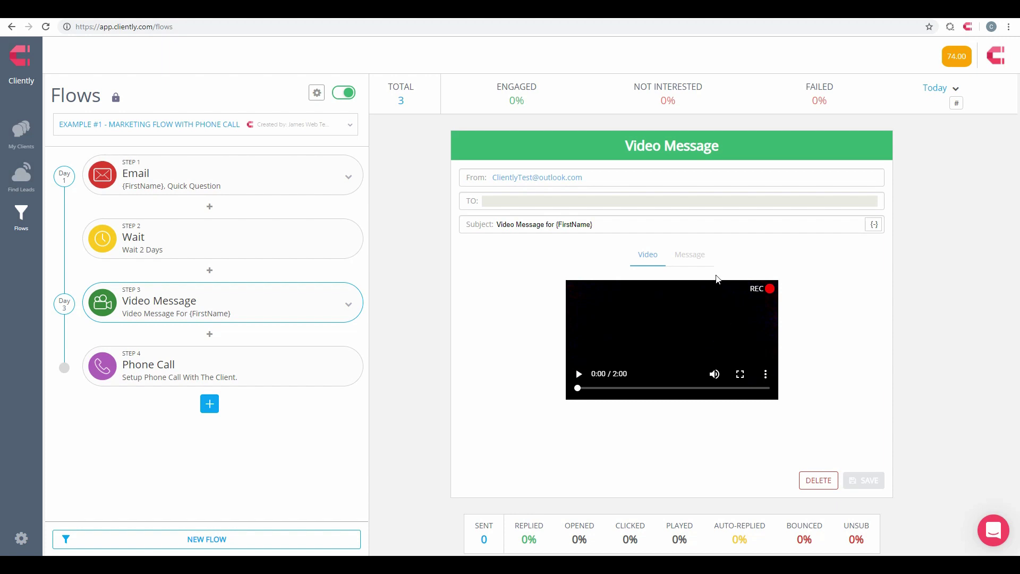
pyautogui.click(693, 256)
pyautogui.click(611, 397)
pyautogui.hotkey('ctrl', 'a')
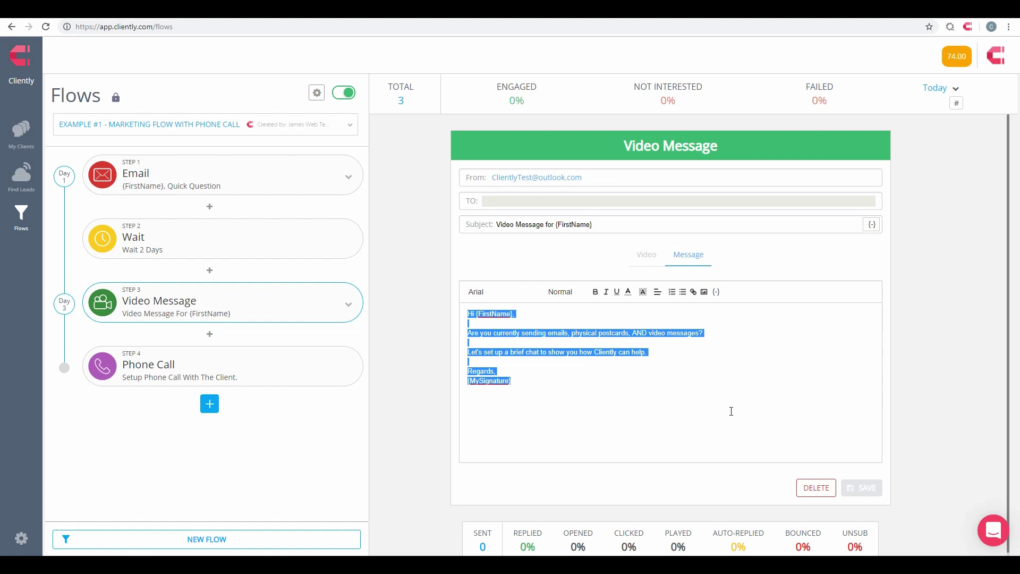
# Open the Phone Call step, then start a new action and view the Direct Mail options.
pyautogui.click(235, 357)
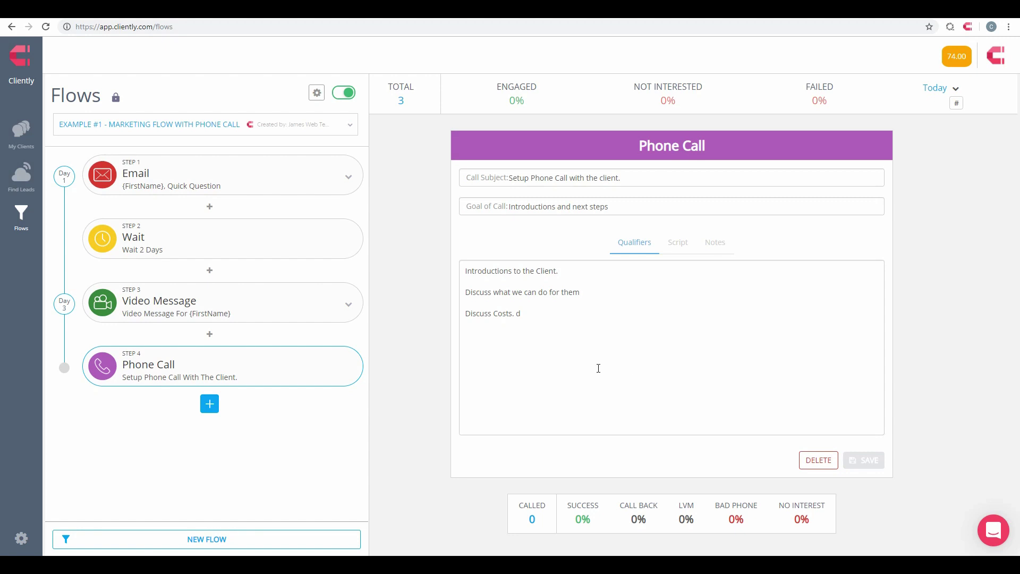
pyautogui.click(210, 404)
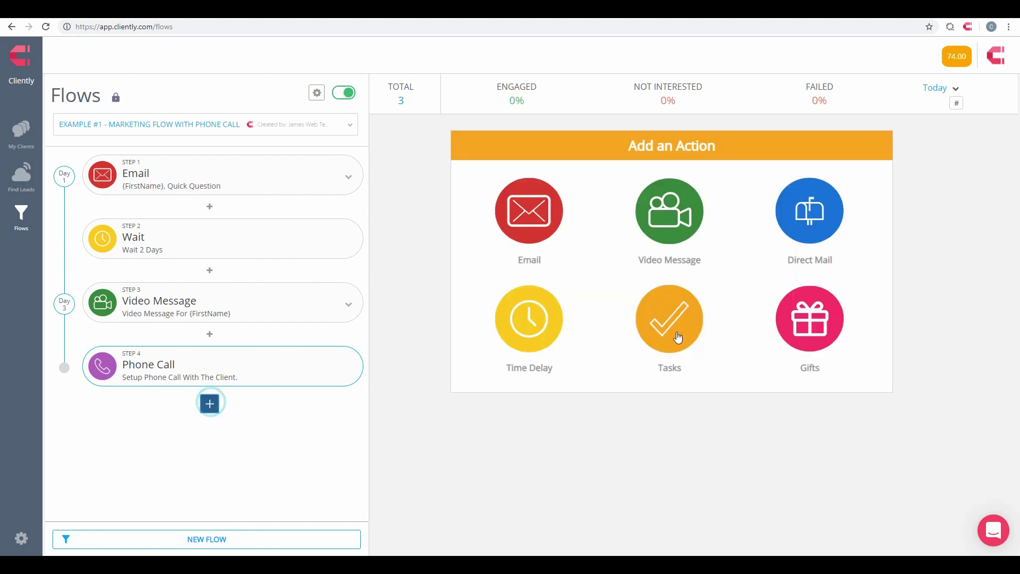
pyautogui.click(813, 238)
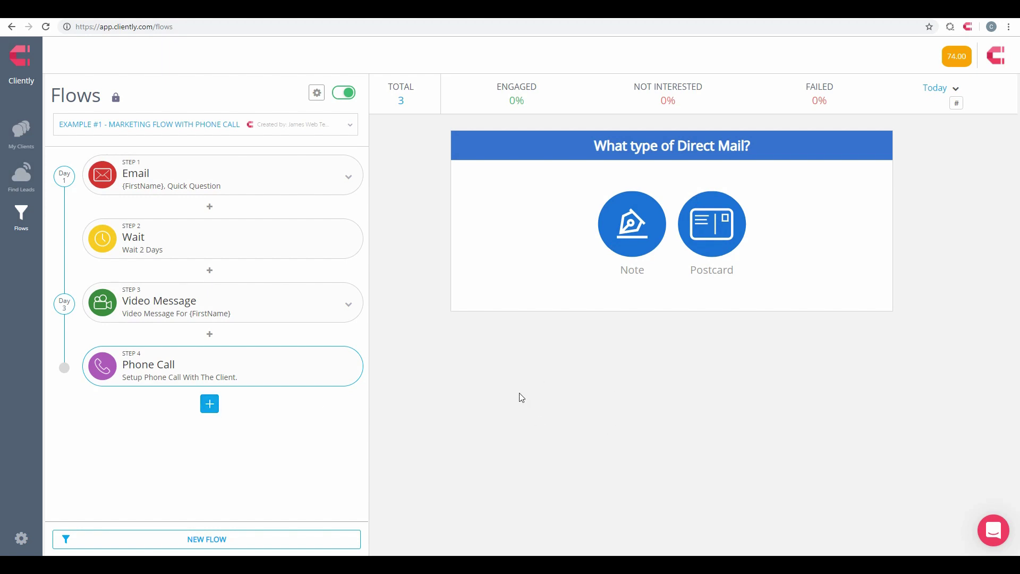
pyautogui.click(473, 406)
# Open the Email step and set the flow stats to Last 7 Days, toggling counts and back to percentages.
pyautogui.click(308, 169)
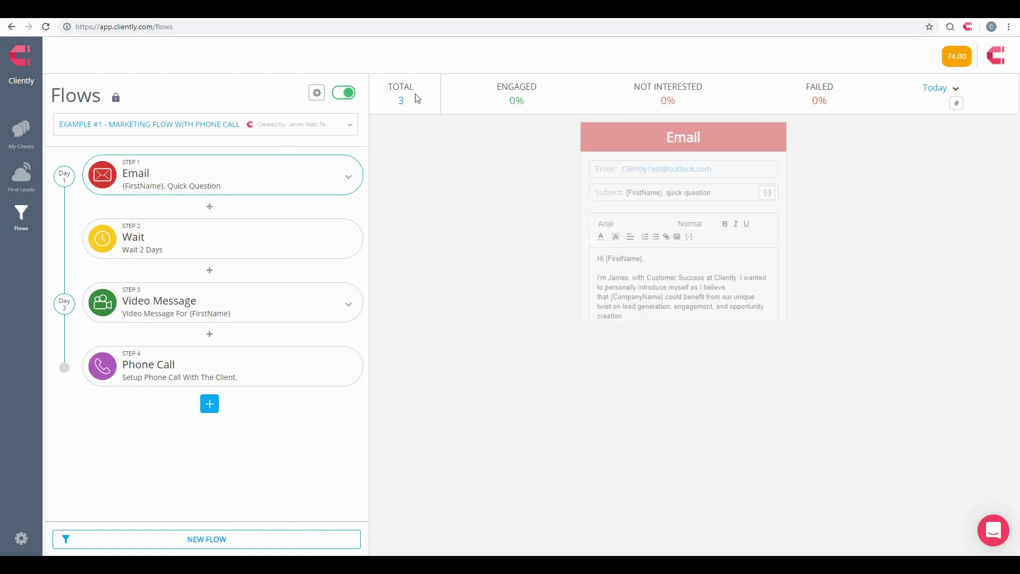
pyautogui.moveTo(387, 87); pyautogui.dragTo(758, 102)
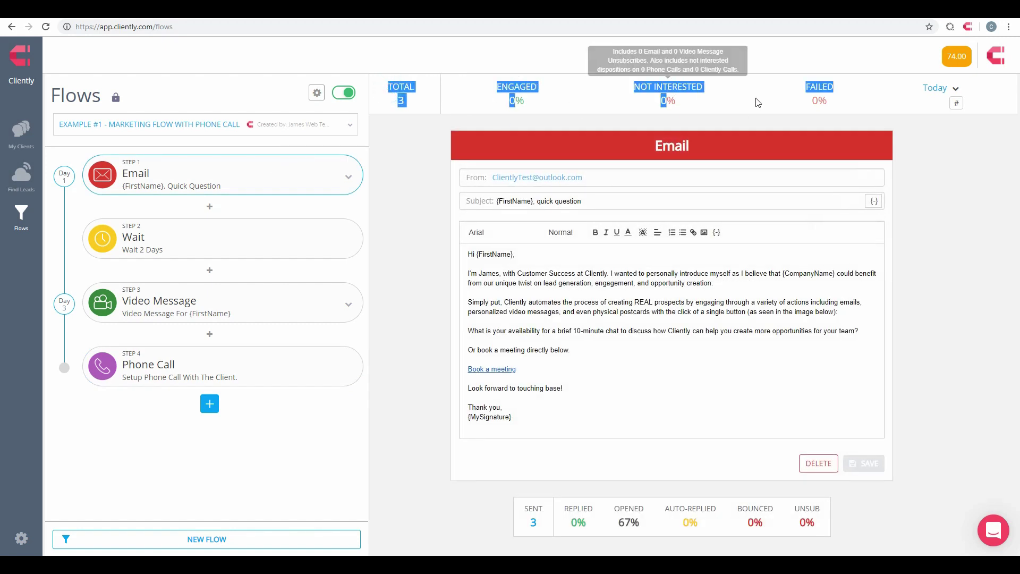
pyautogui.click(955, 131)
pyautogui.click(956, 97)
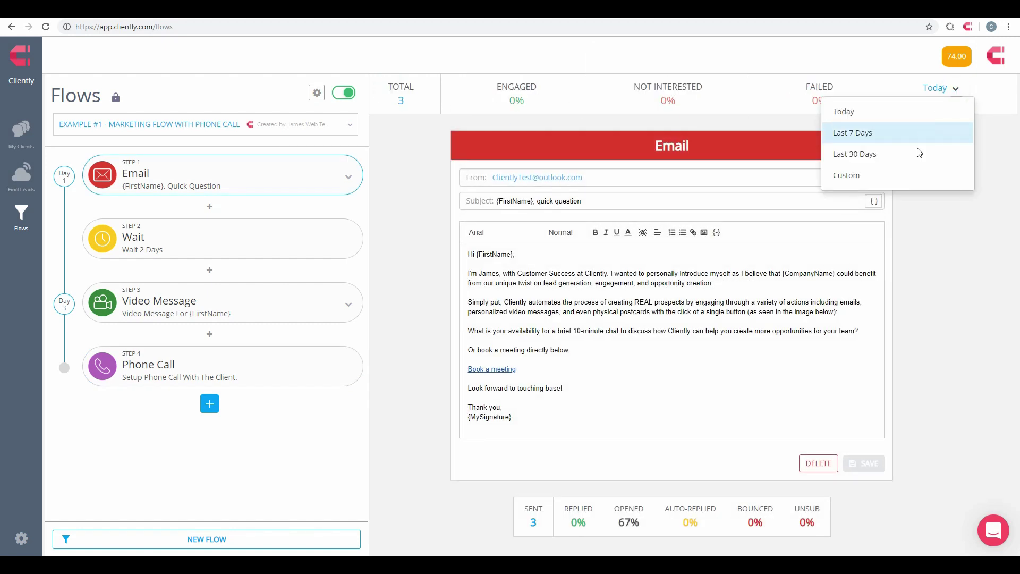
pyautogui.click(917, 135)
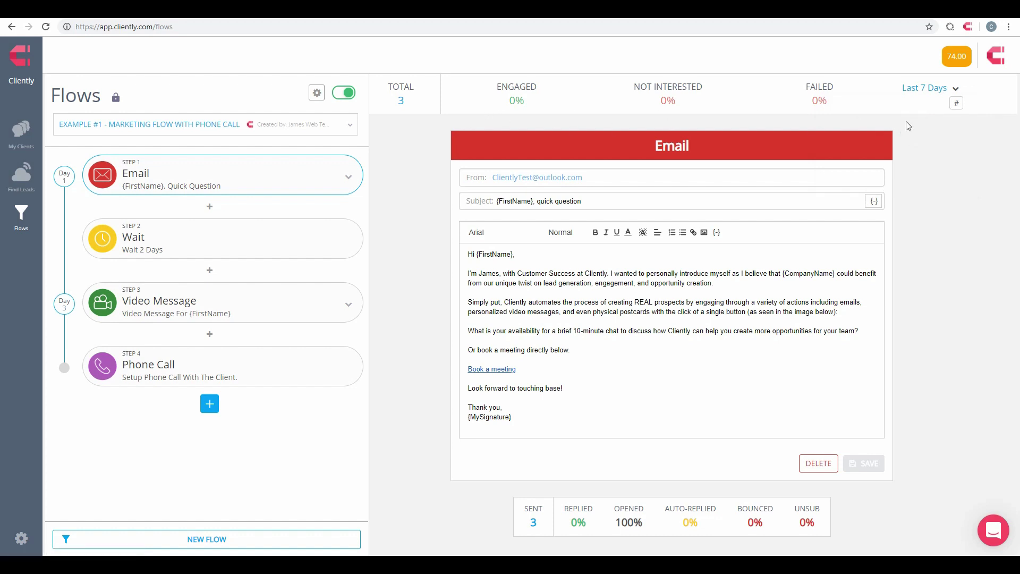
pyautogui.click(957, 102)
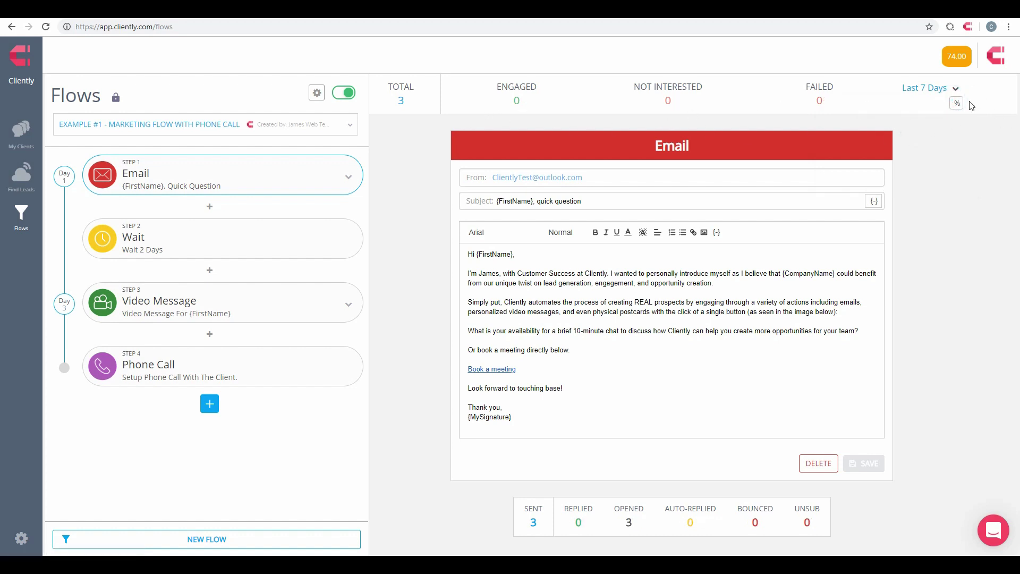
pyautogui.click(958, 101)
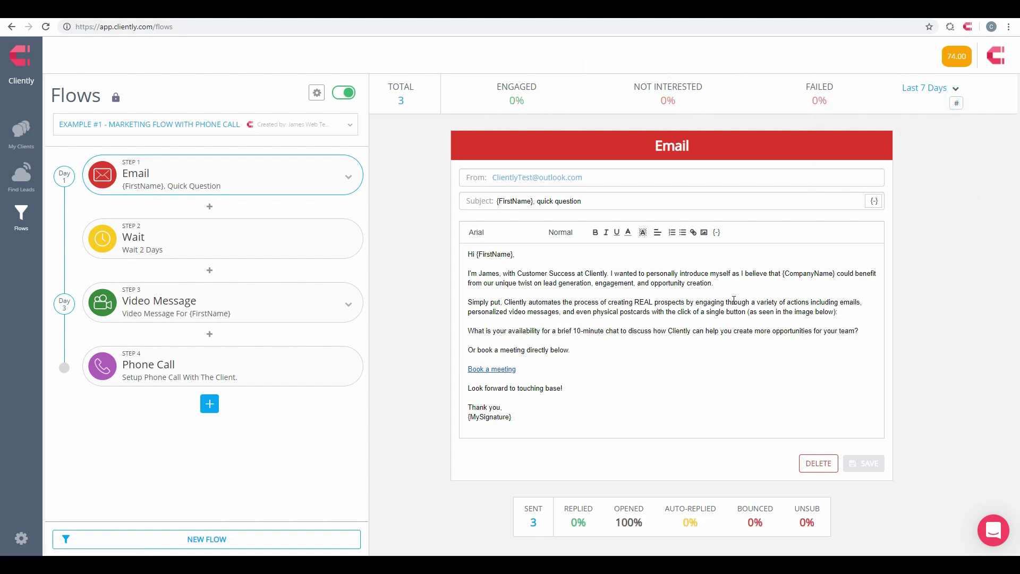
# Review the Email step's sent and opened stats, then open the Video Message step.
pyautogui.moveTo(523, 509); pyautogui.dragTo(803, 523)
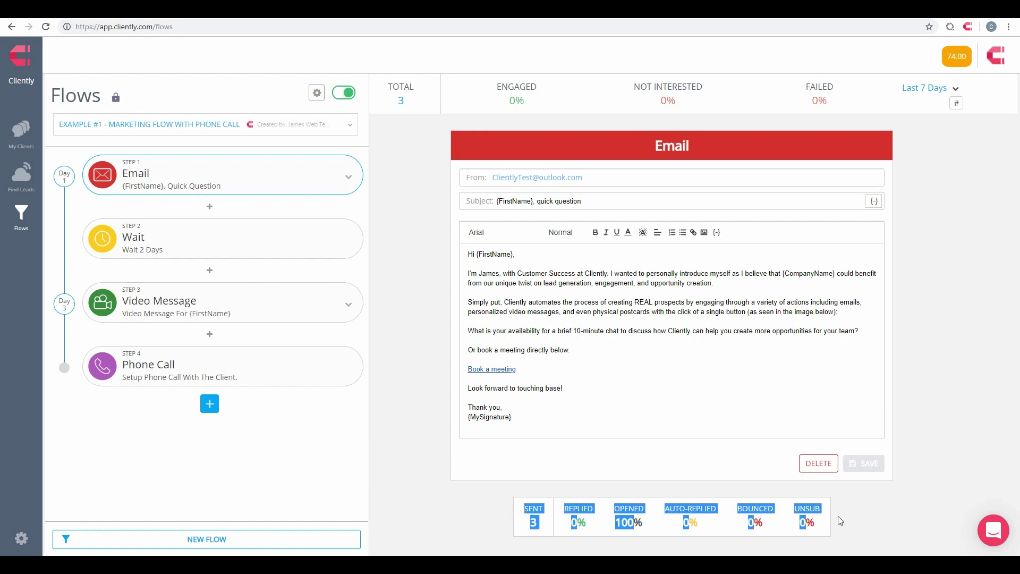
pyautogui.click(866, 533)
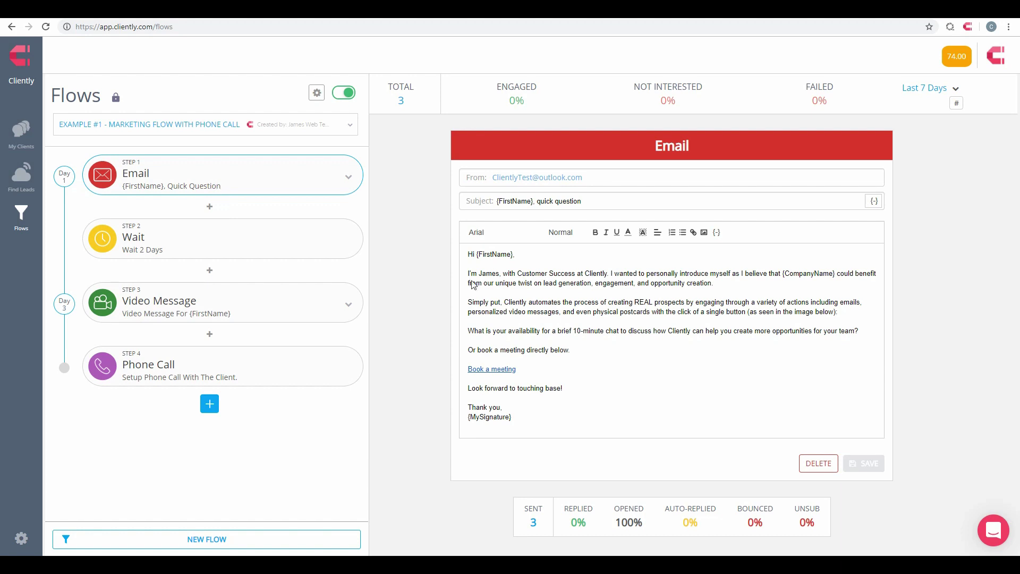
pyautogui.click(331, 311)
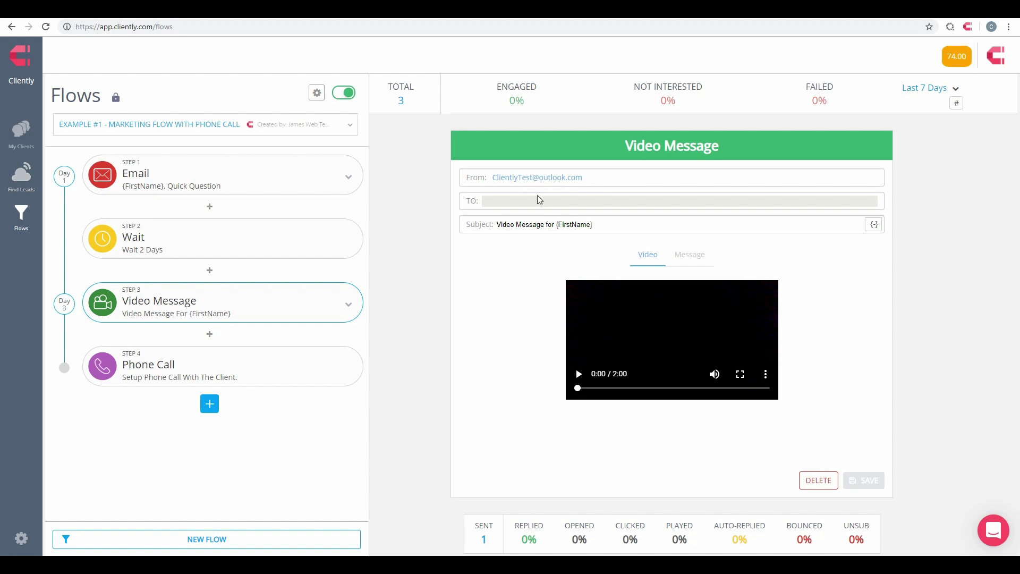
# Open the test contact from the clients board and assign Example #1 - Marketing Flow.
pyautogui.click(20, 136)
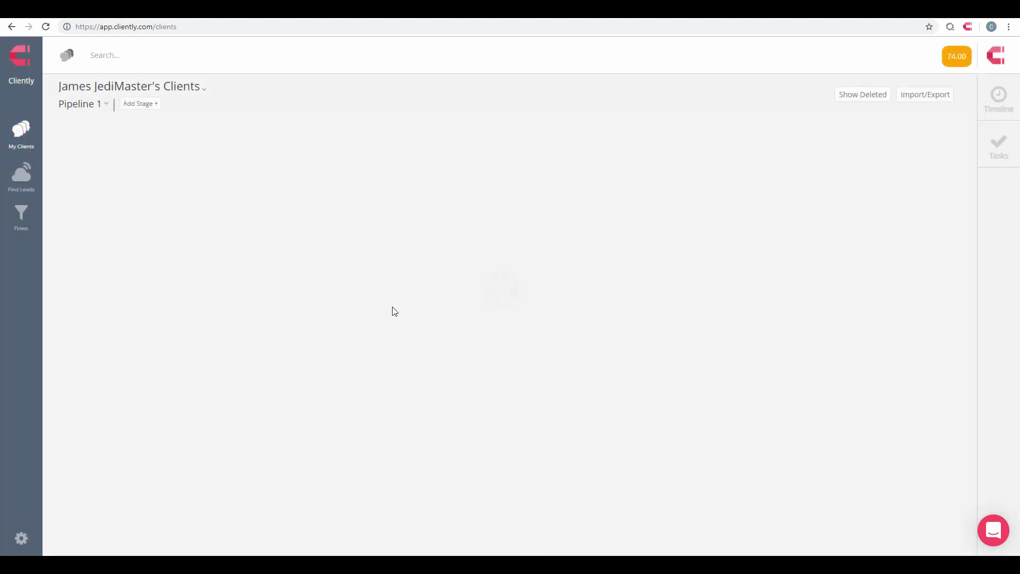
pyautogui.click(131, 189)
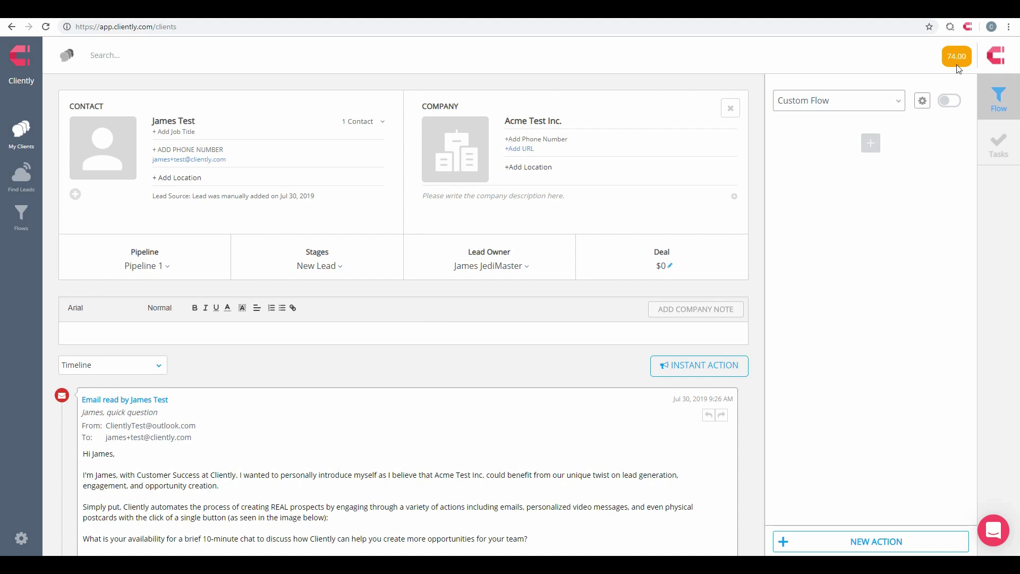
pyautogui.click(846, 102)
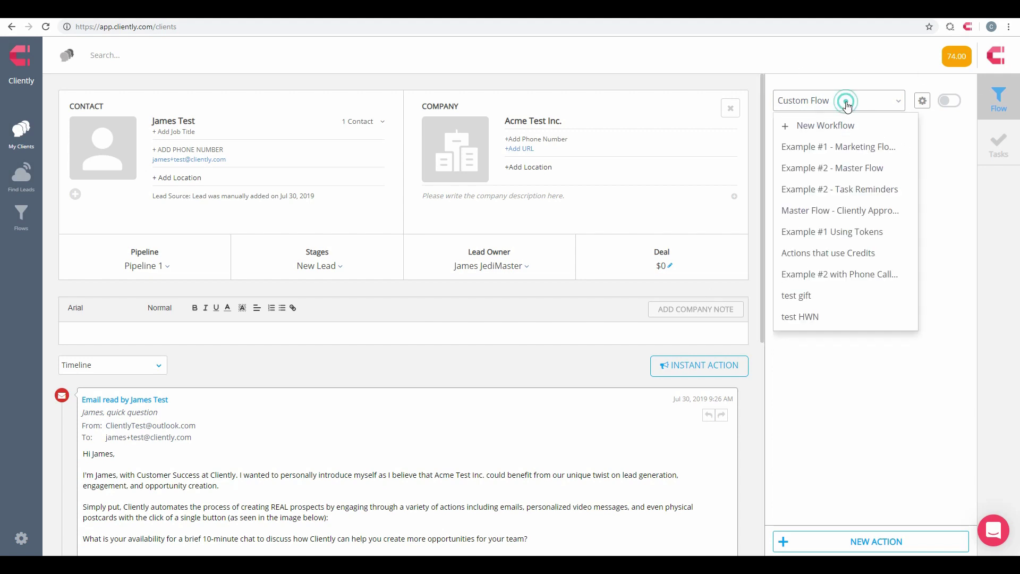
pyautogui.click(860, 152)
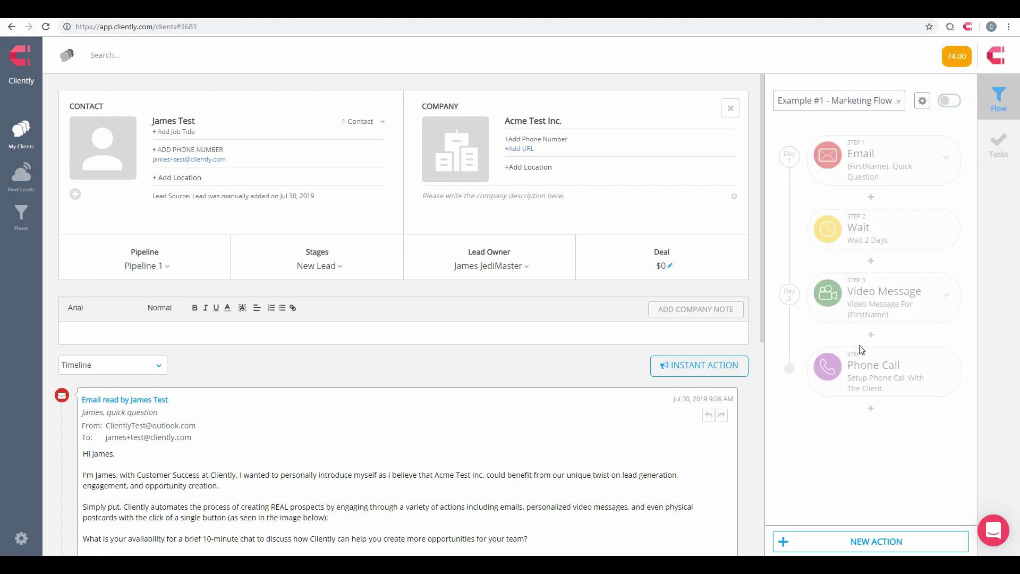
# Review the assigned flow's Schedule settings and leave them without saving.
pyautogui.click(923, 104)
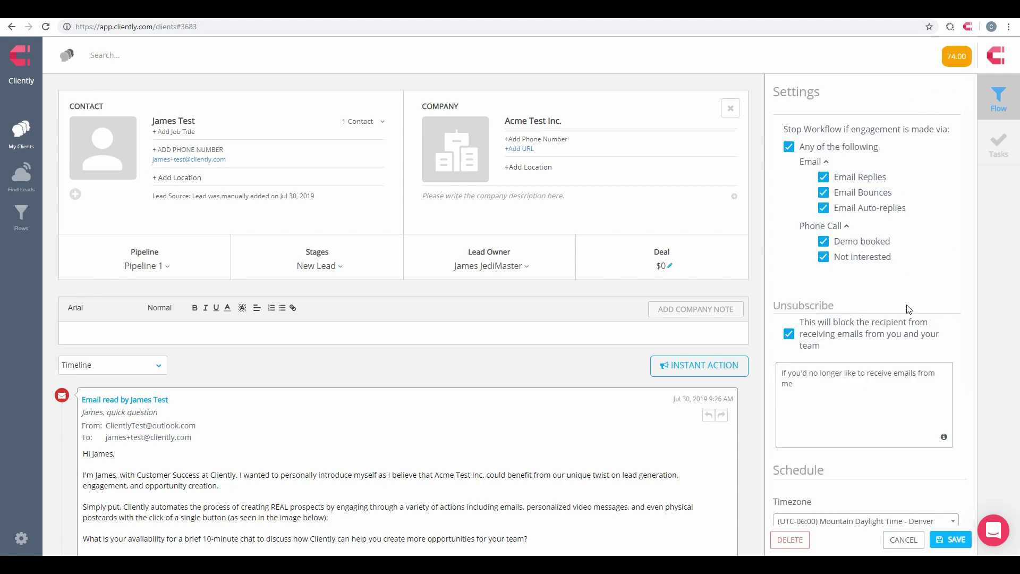
pyautogui.scroll(-4, 875, 263)
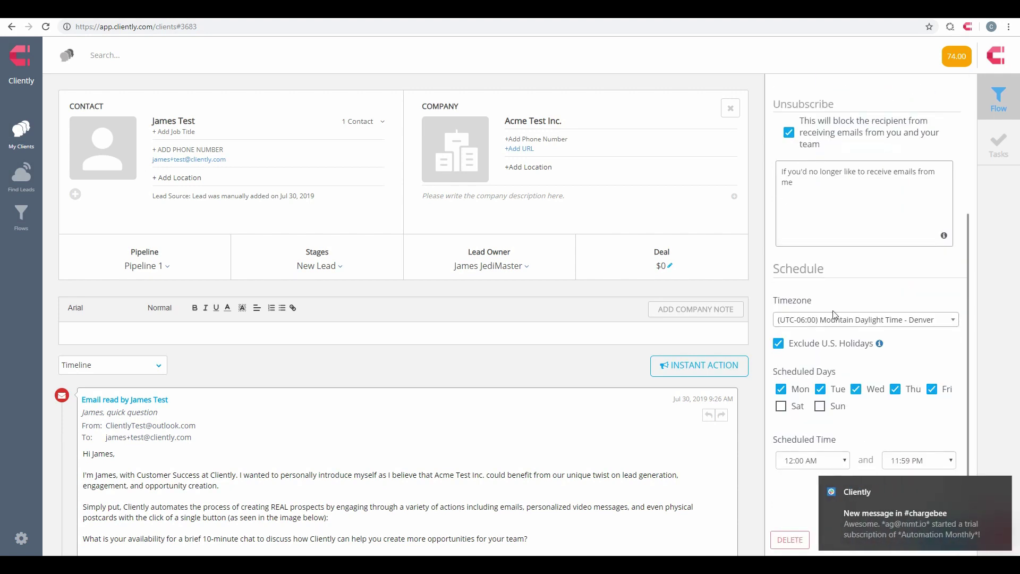
pyautogui.click(1003, 489)
pyautogui.moveTo(780, 269); pyautogui.dragTo(845, 271)
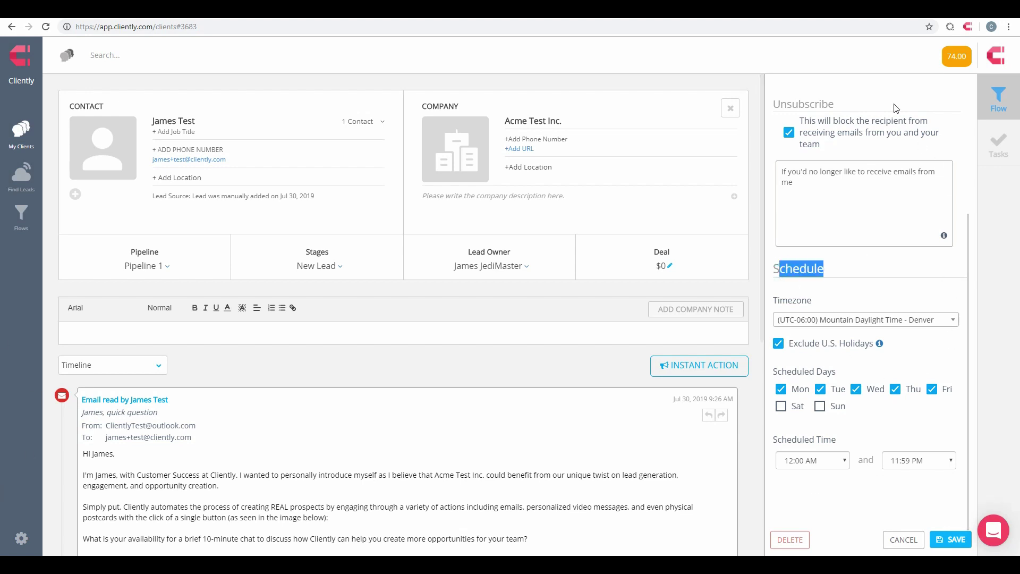
pyautogui.click(905, 541)
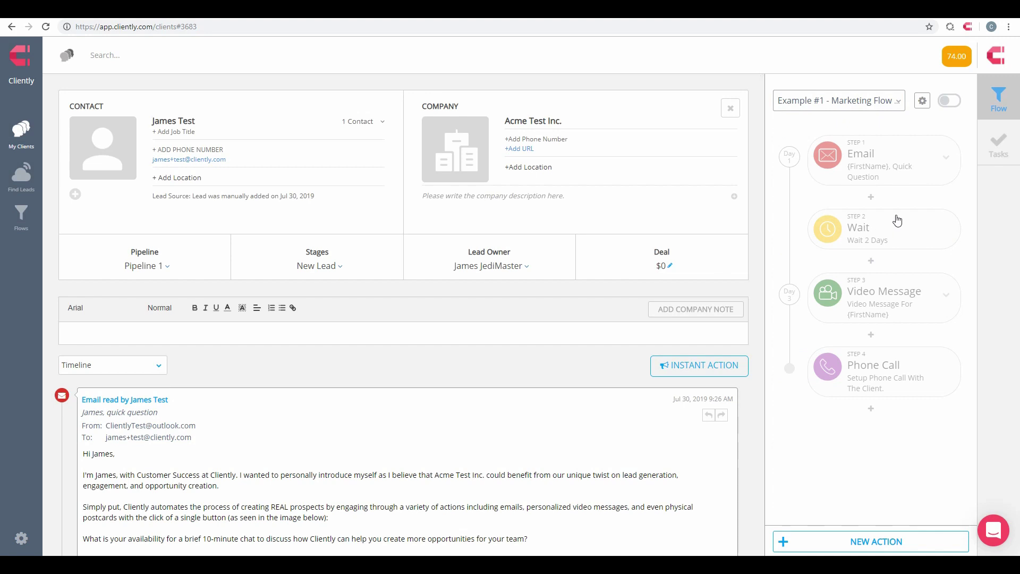
# Enable the Example #1 workflow for the test contact starting immediately, then close the contact record.
pyautogui.click(950, 103)
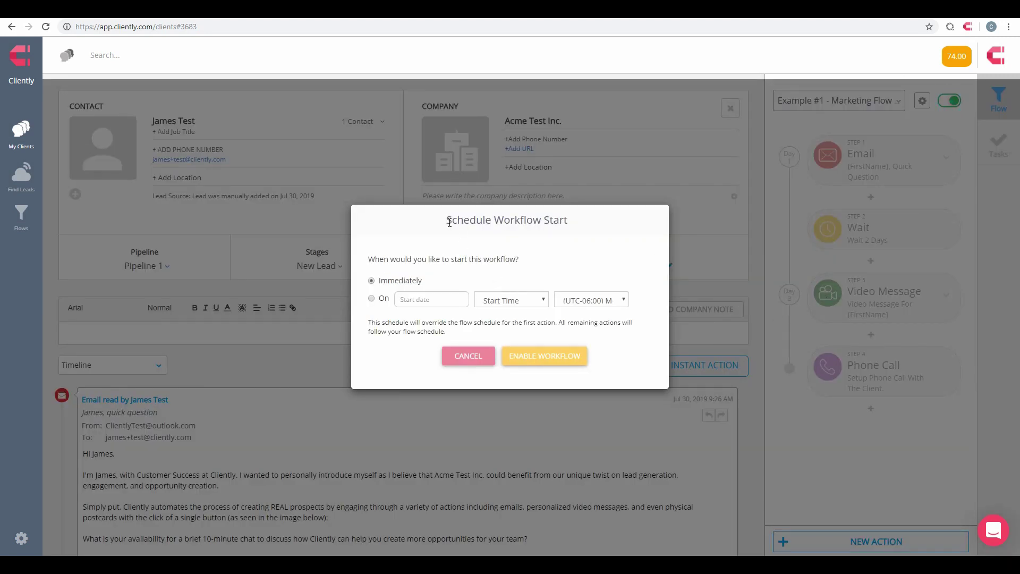
pyautogui.moveTo(450, 223); pyautogui.dragTo(589, 229)
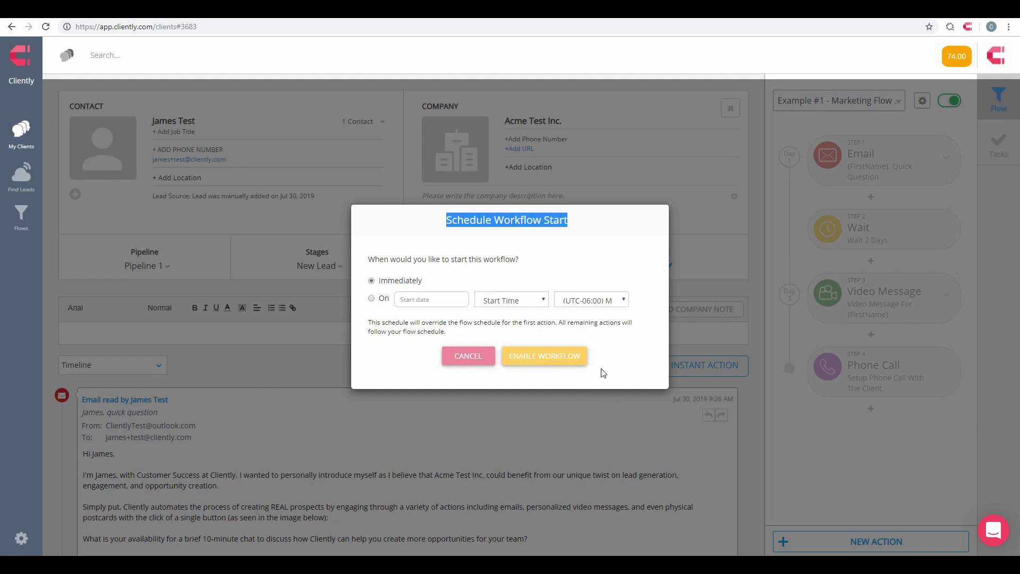
pyautogui.click(564, 358)
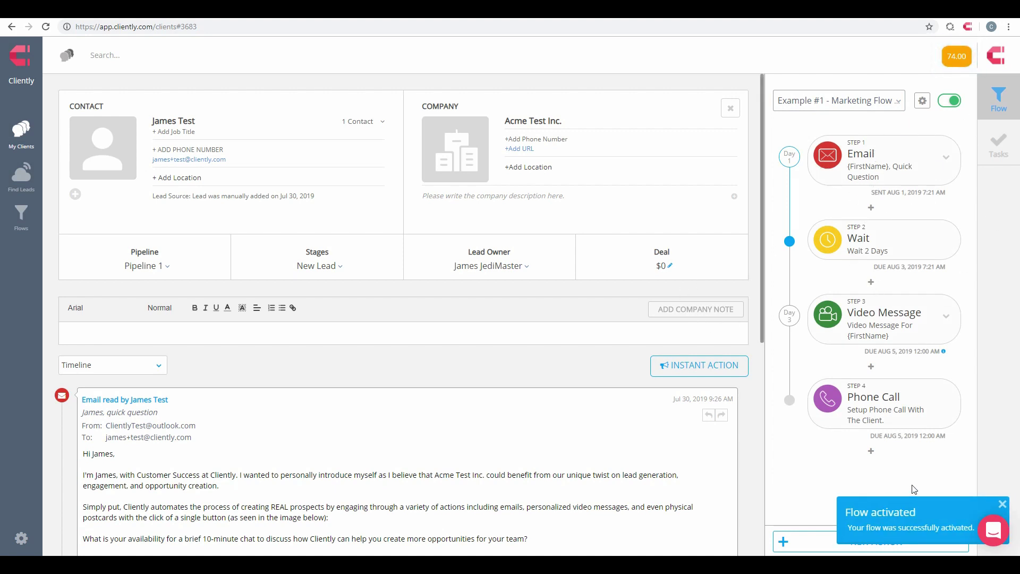
pyautogui.click(731, 110)
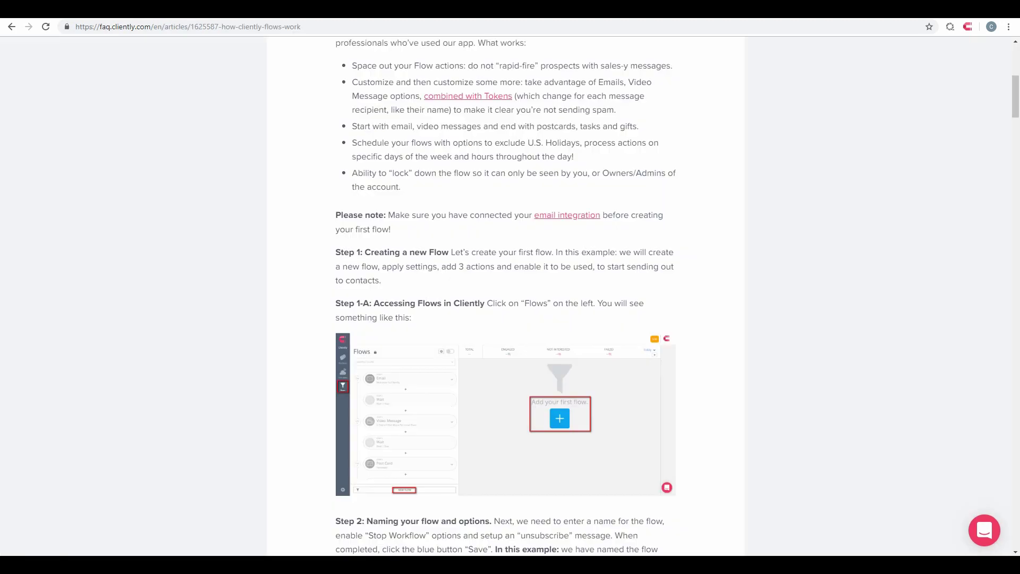
# Scroll the How Cliently Flows work article to review its title and introduction.
pyautogui.scroll(5, 616, 301)
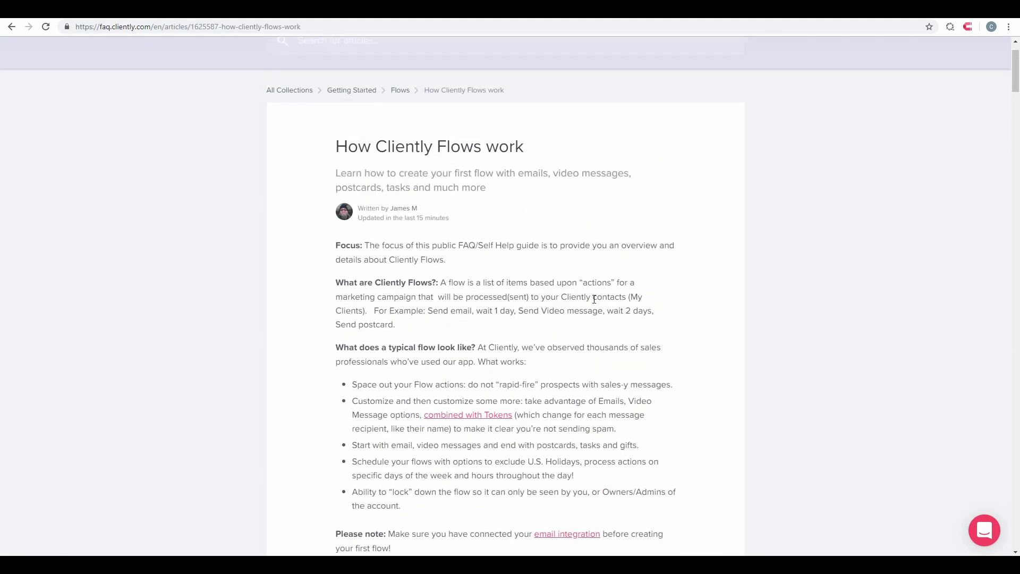
pyautogui.scroll(-1, 598, 295)
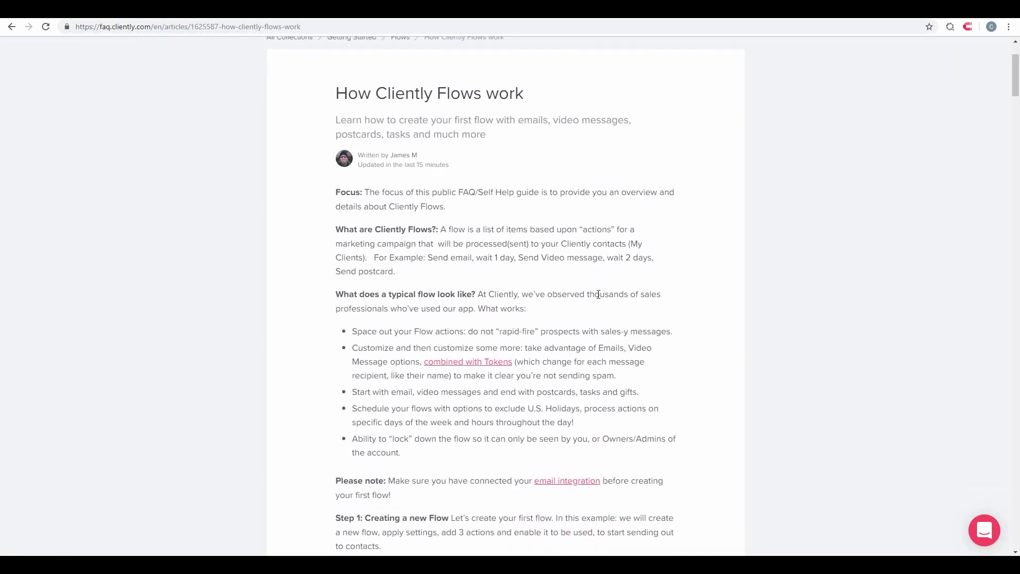